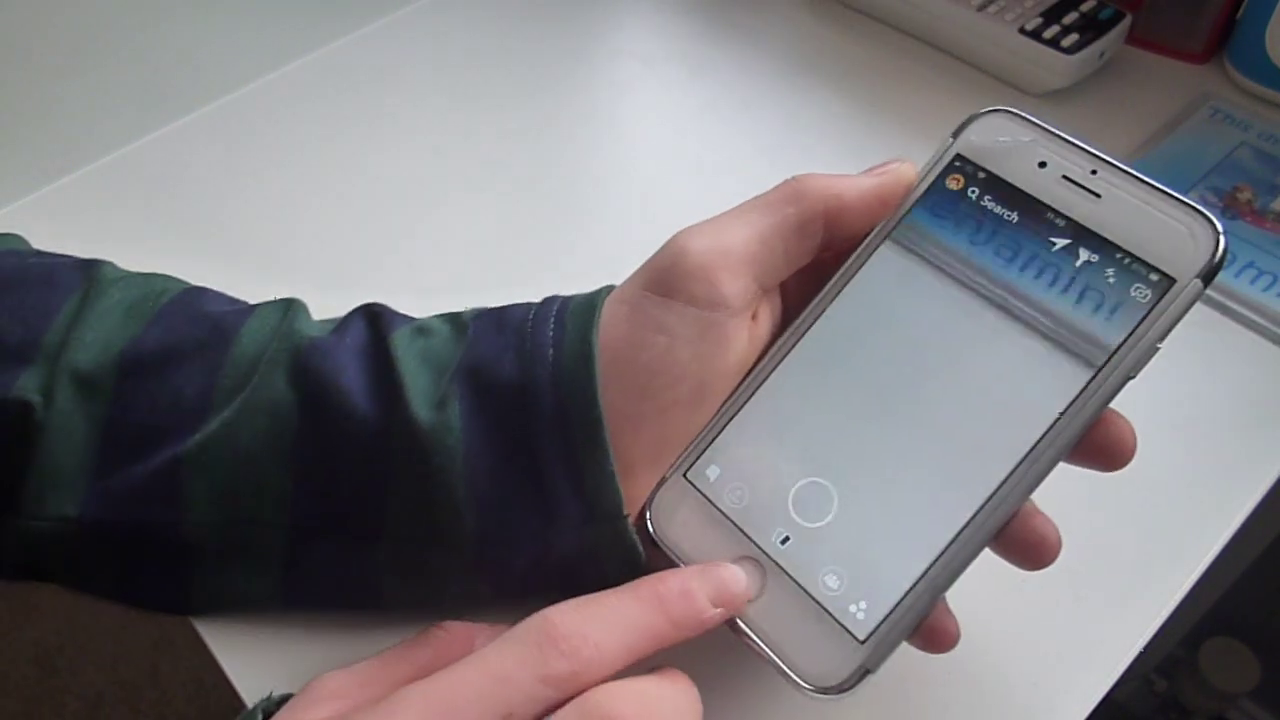
Leave Snapchat for the home screen and swipe over to the Today widgets view
{"action": "left_click", "coordinate": [745, 578]}
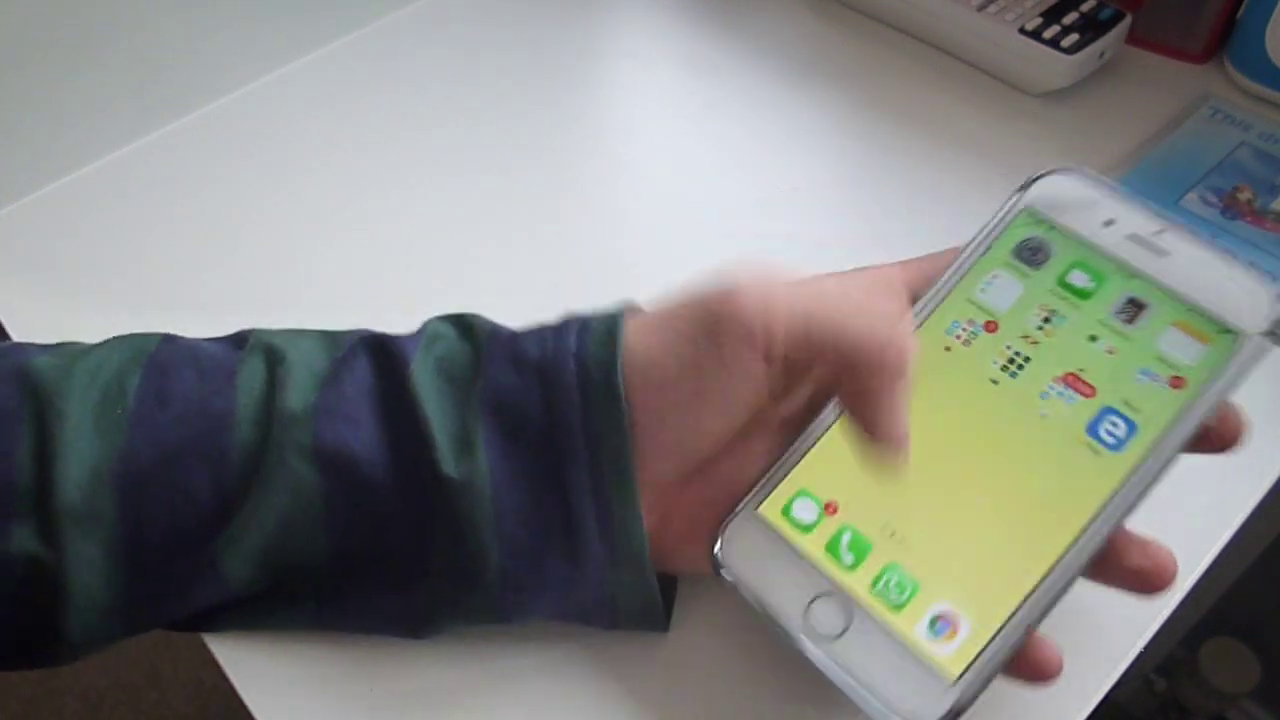
{"action": "left_click_drag", "start_coordinate": [880, 330], "coordinate": [1000, 430]}
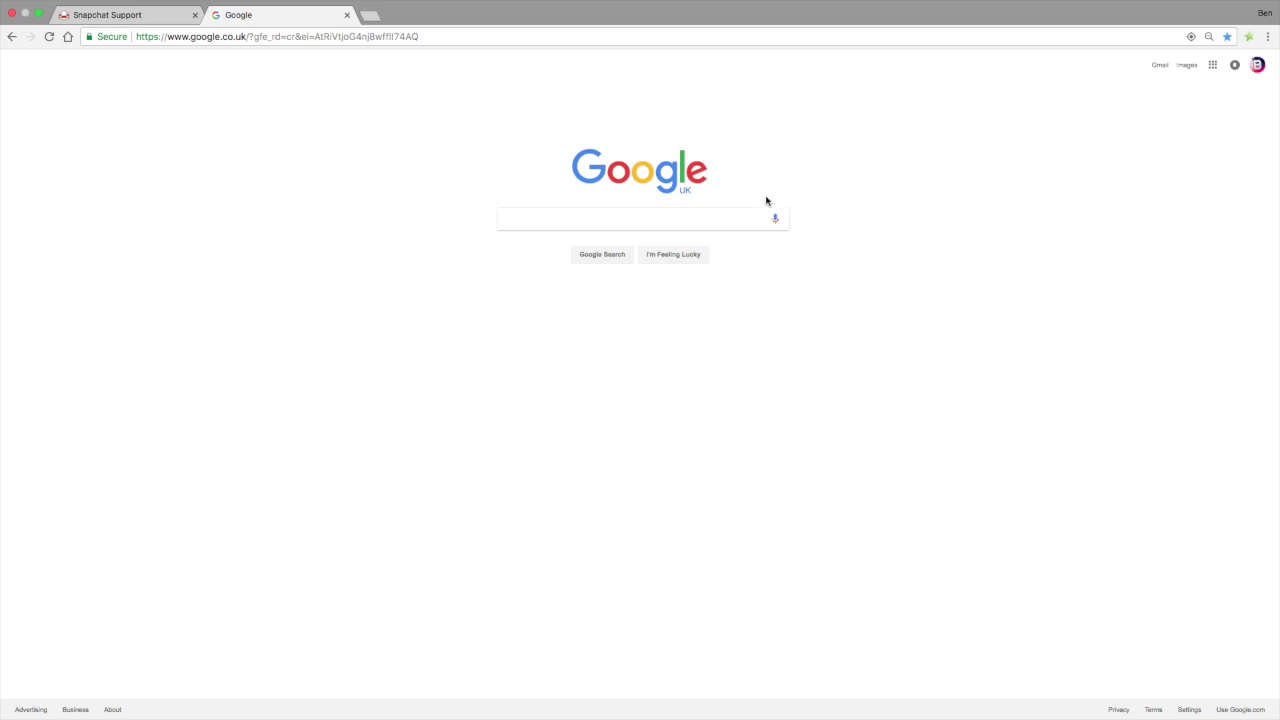
Search Google for 'snapchat support'
{"action": "left_click", "coordinate": [718, 216]}
{"action": "type", "text": "sna"}
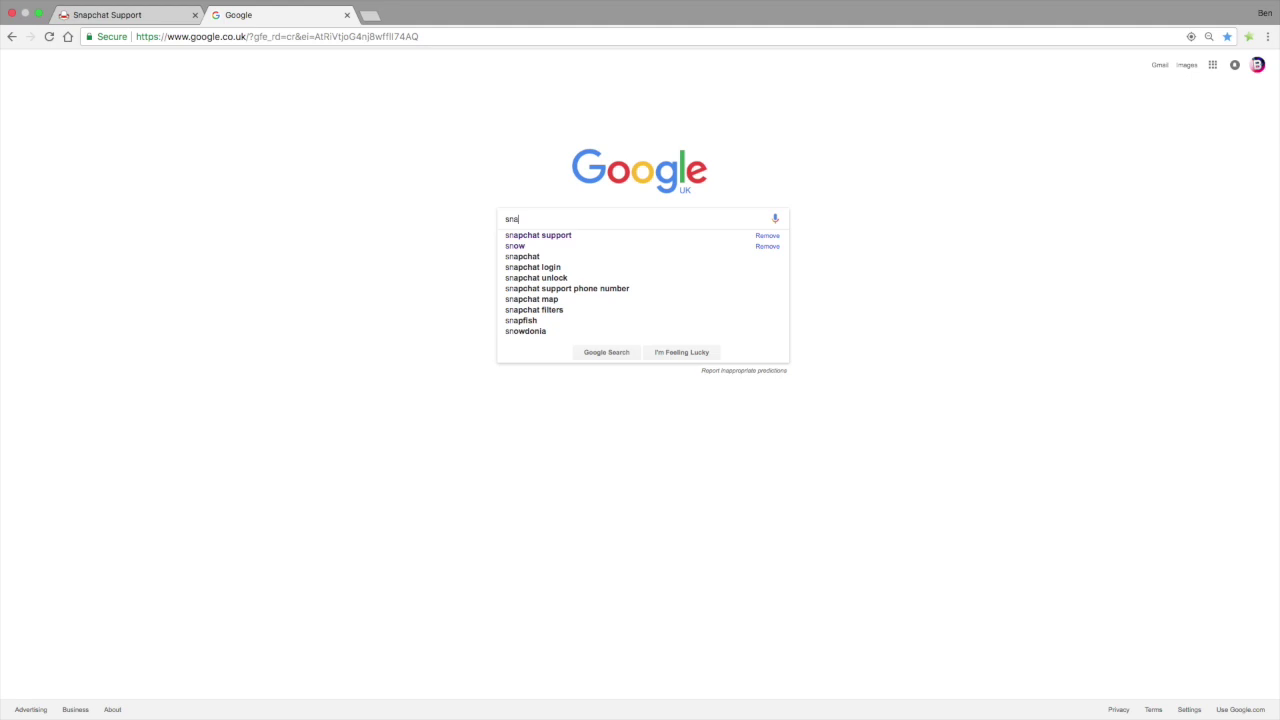
{"action": "type", "text": "pchat support"}
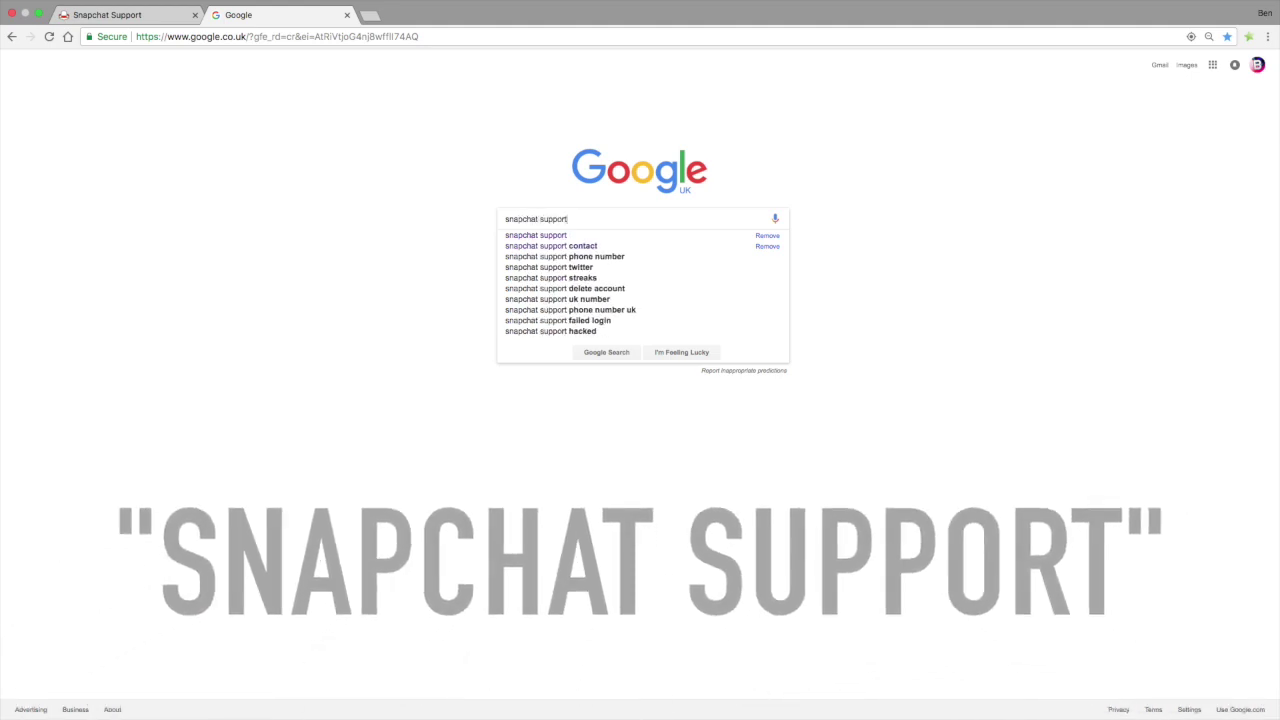
{"action": "key", "text": "Return"}
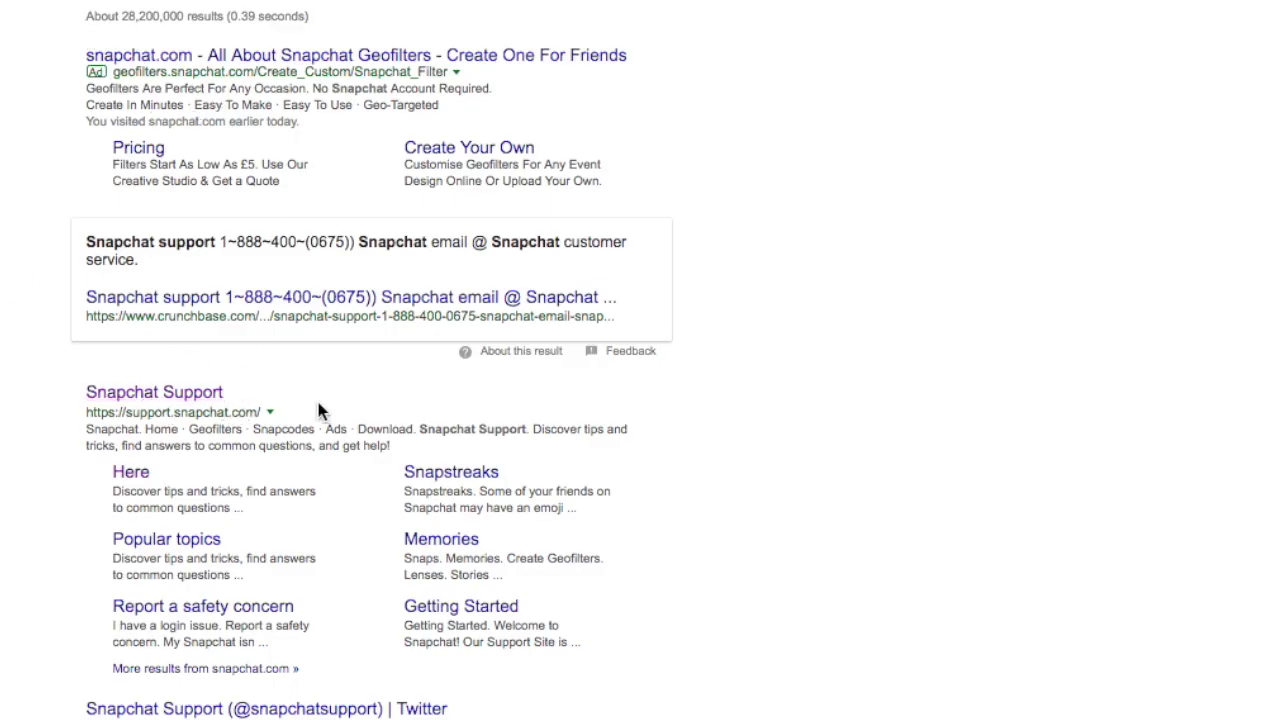
Open the Snapchat Support site, highlight its support.snapchat.com address, and go to Contact Us
{"action": "left_click", "coordinate": [160, 395]}
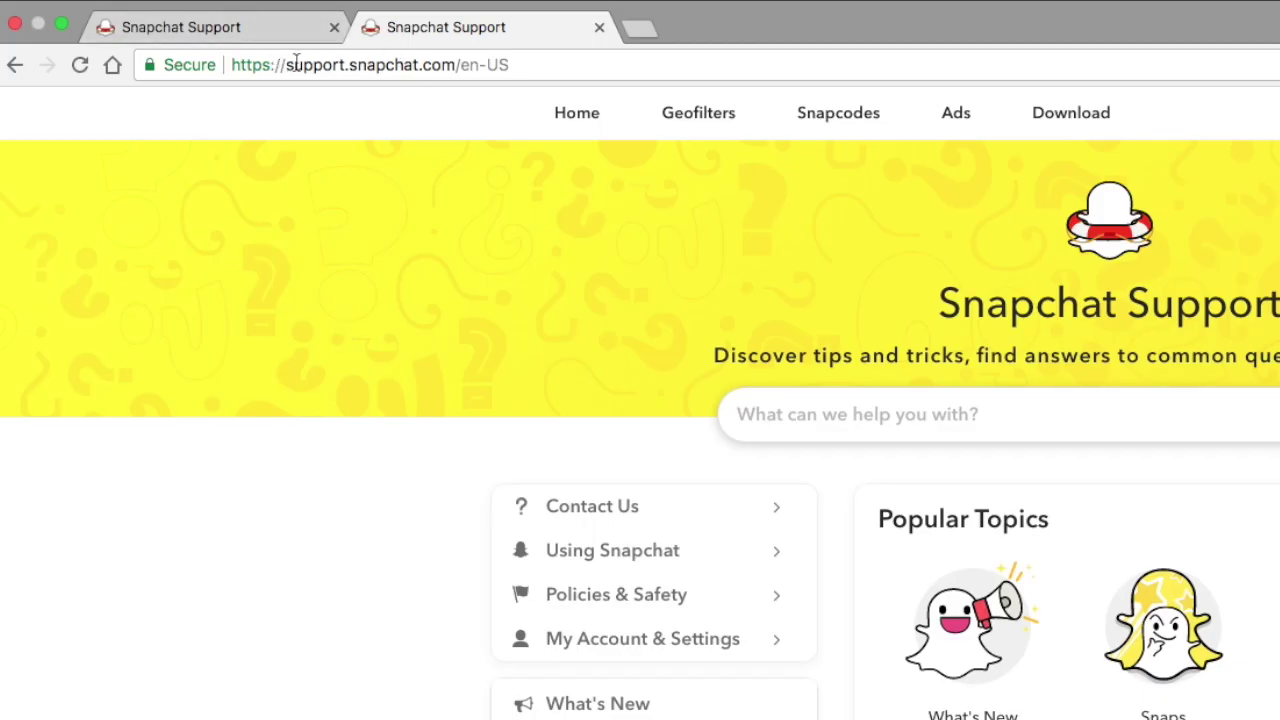
{"action": "left_click_drag", "start_coordinate": [168, 35], "coordinate": [238, 35]}
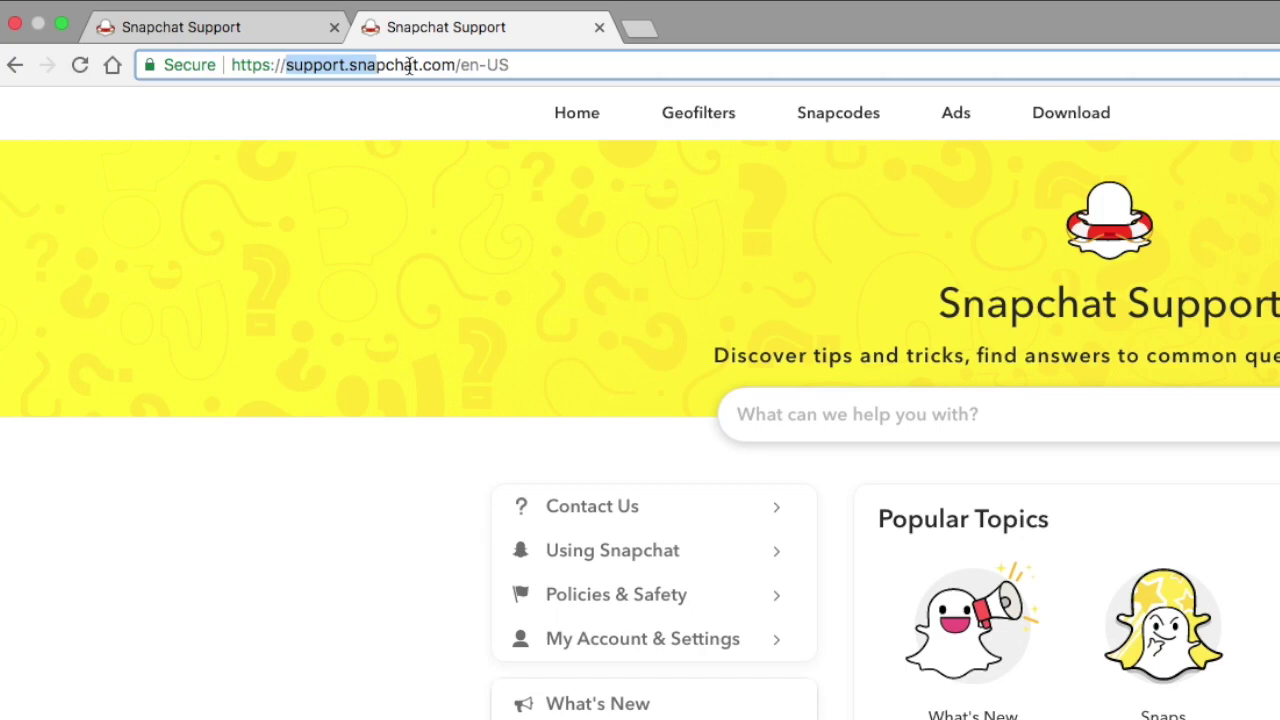
{"action": "left_click_drag", "start_coordinate": [409, 65], "coordinate": [528, 63]}
{"action": "left_click", "coordinate": [527, 63]}
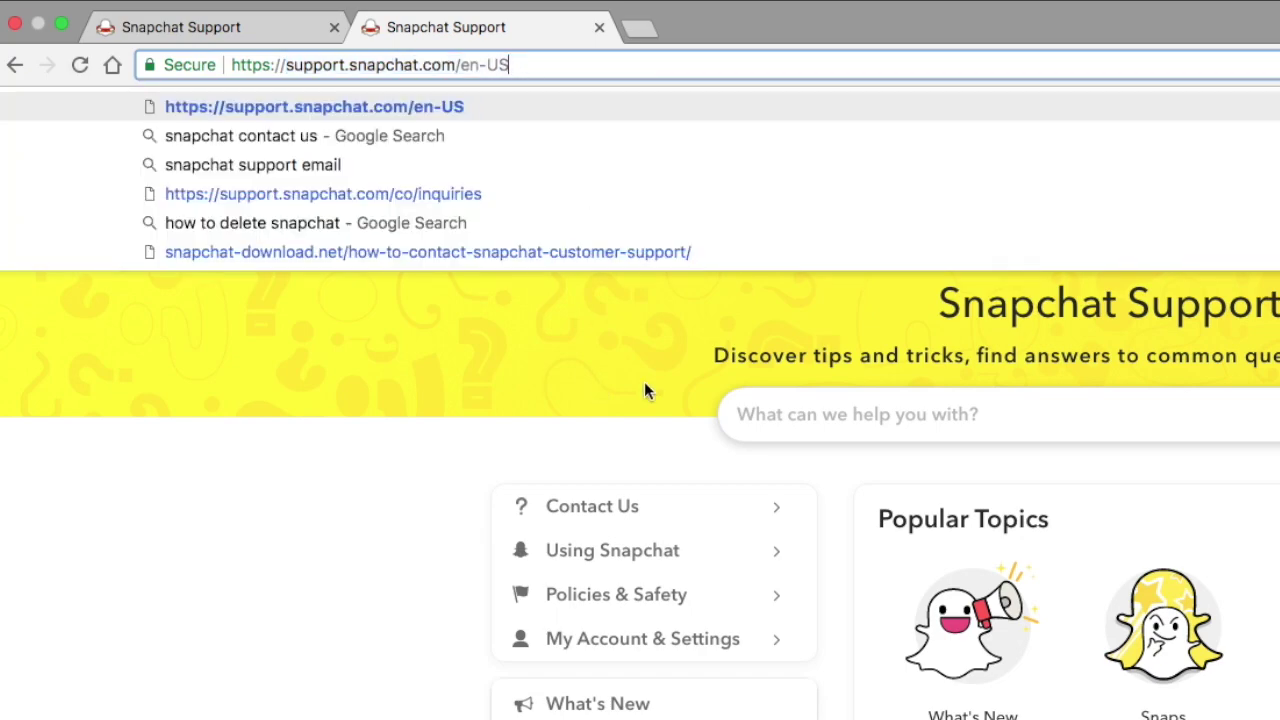
{"action": "left_click", "coordinate": [644, 381]}
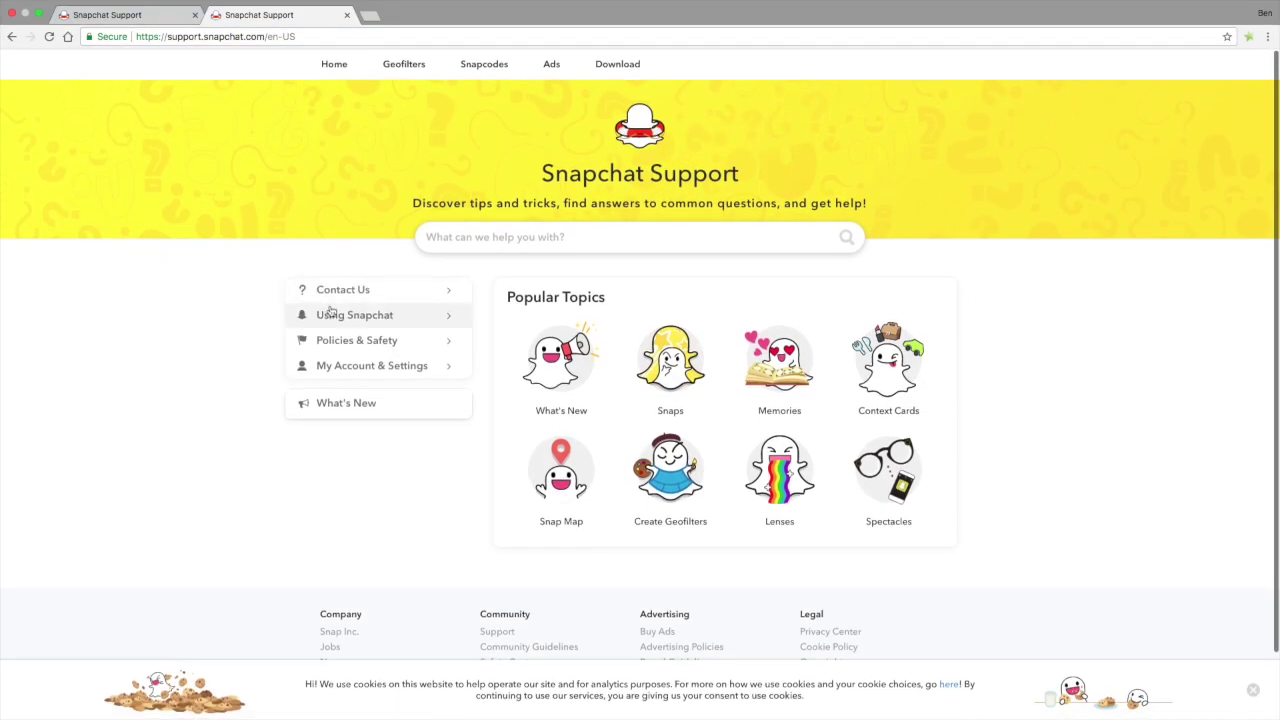
{"action": "left_click", "coordinate": [391, 289]}
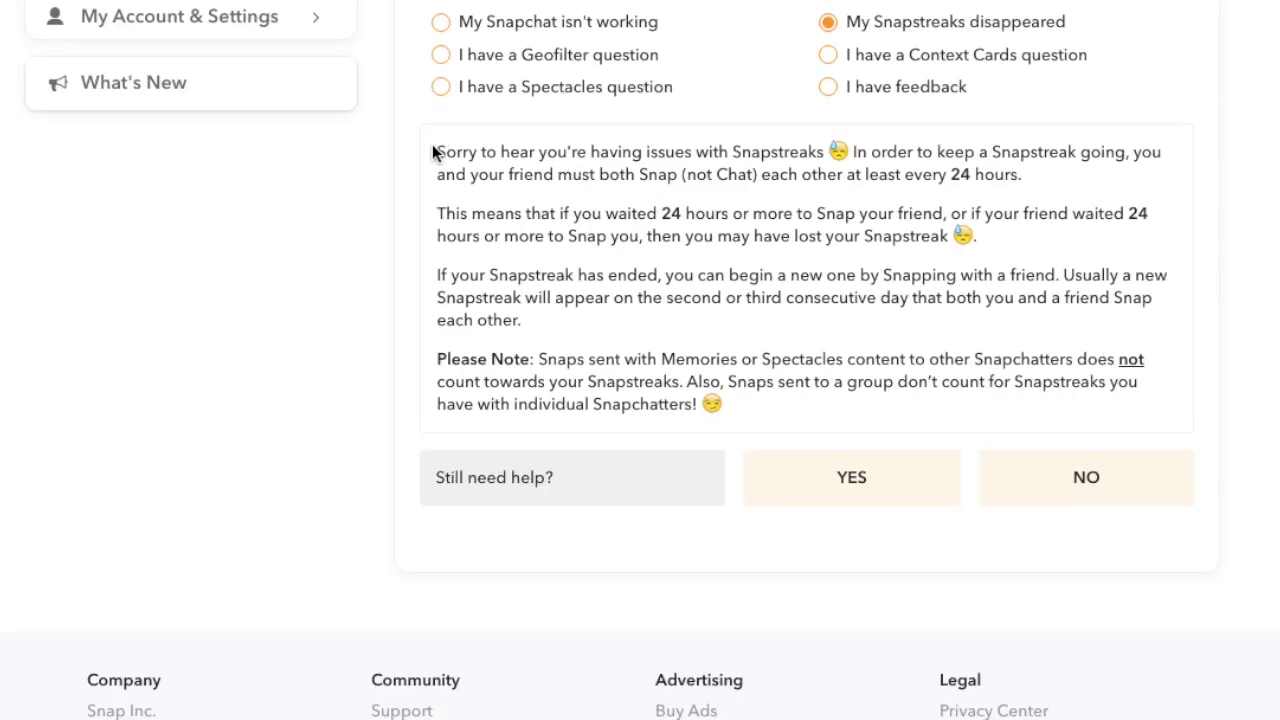
Highlight the lost-Snapstreak sentence and the advice paragraphs about starting a new streak
{"action": "scroll", "coordinate": [635, 188], "scroll_direction": "up", "scroll_amount": 1}
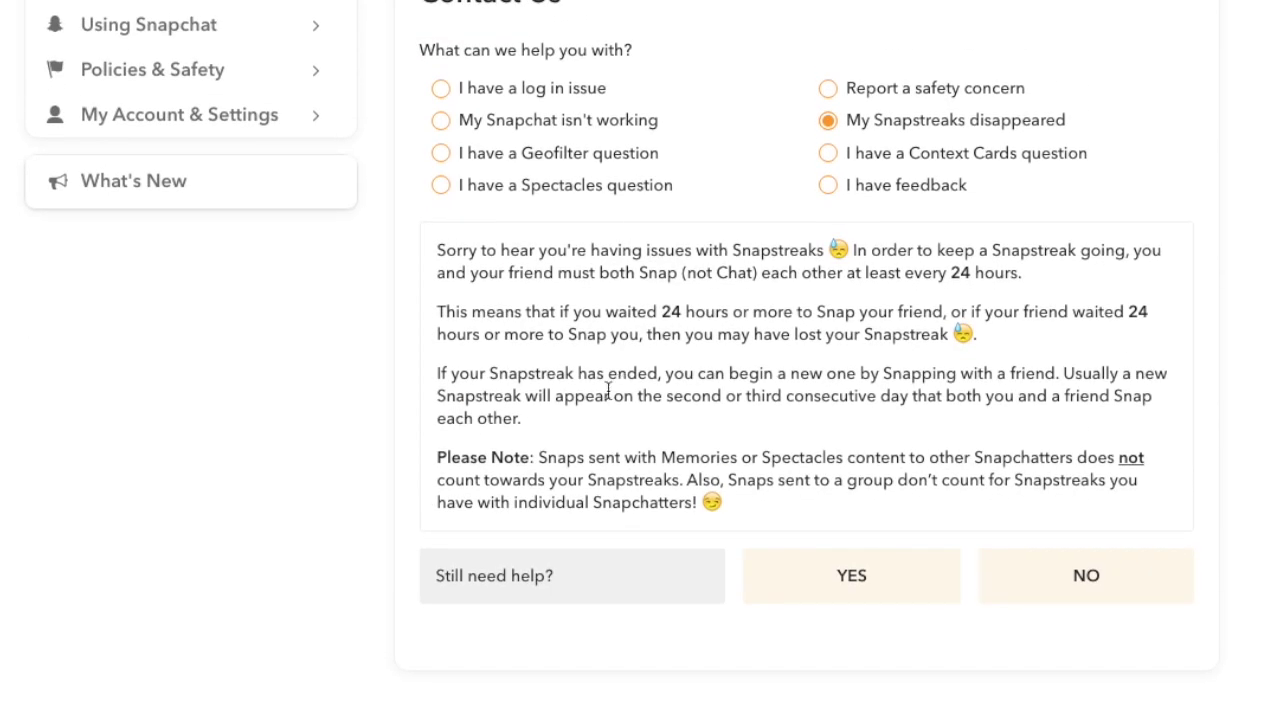
{"action": "left_click_drag", "start_coordinate": [520, 311], "coordinate": [640, 334]}
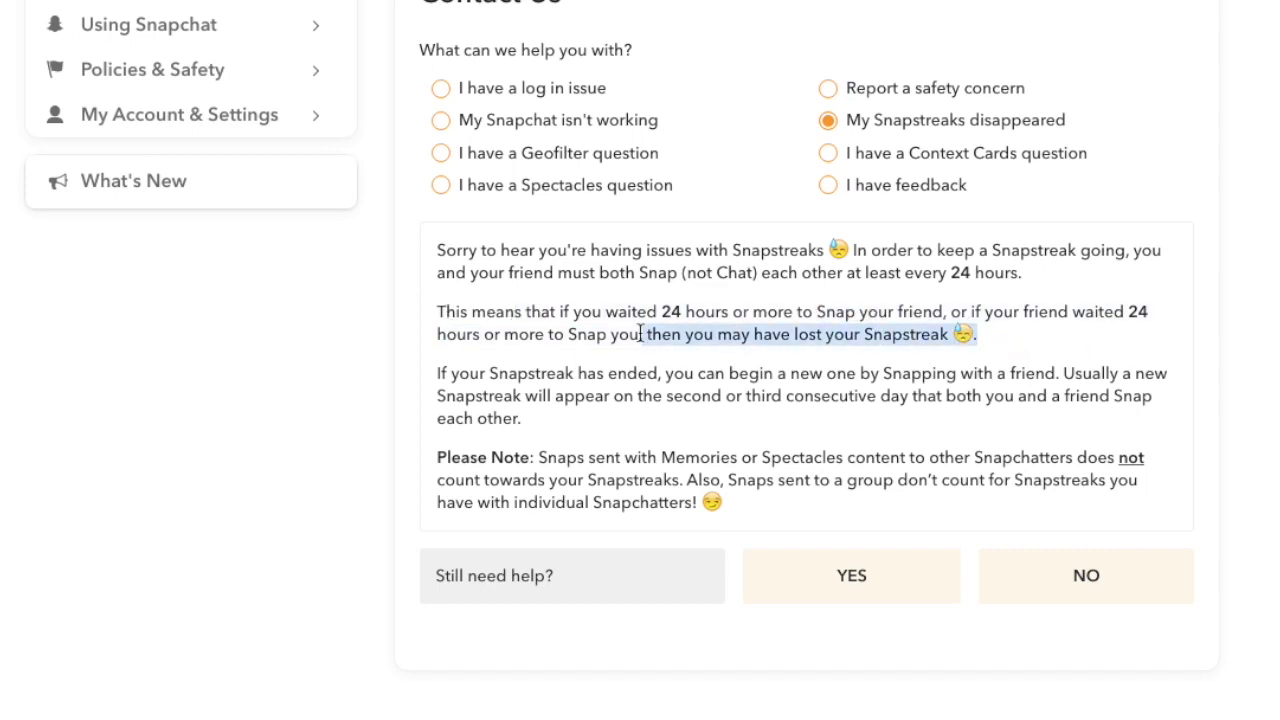
{"action": "left_click", "coordinate": [1083, 351]}
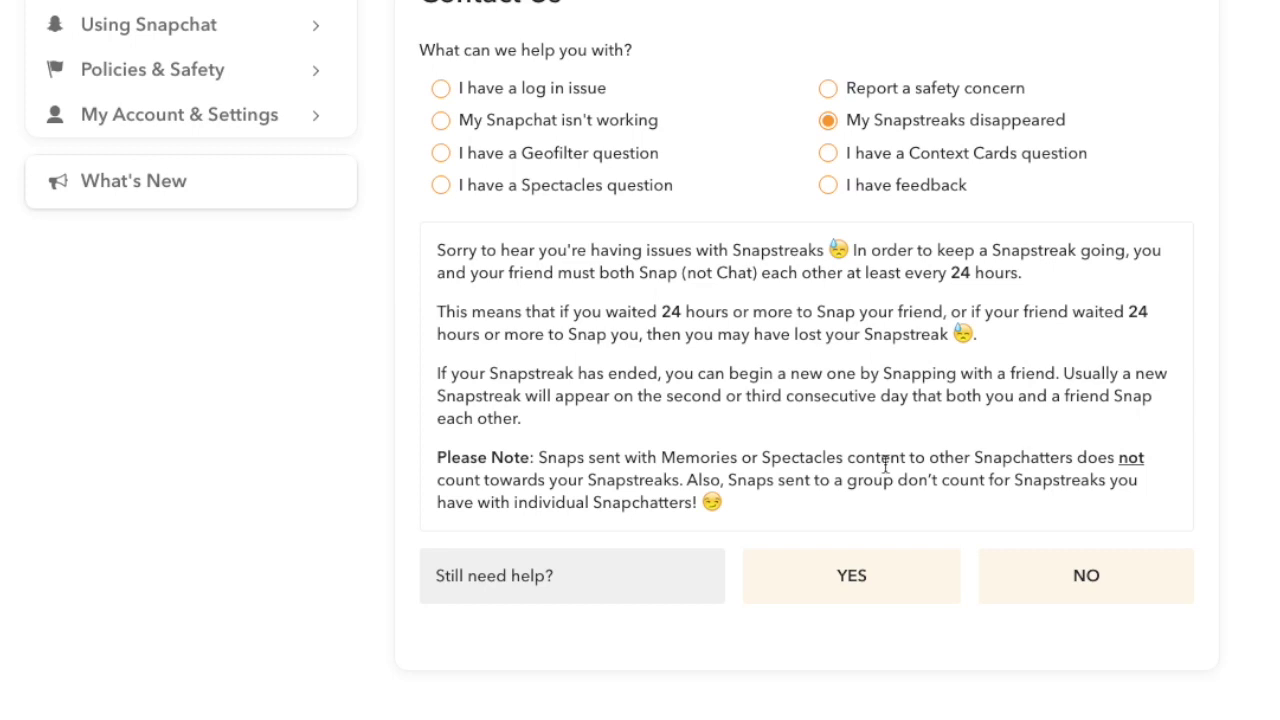
{"action": "left_click_drag", "start_coordinate": [753, 505], "coordinate": [570, 373]}
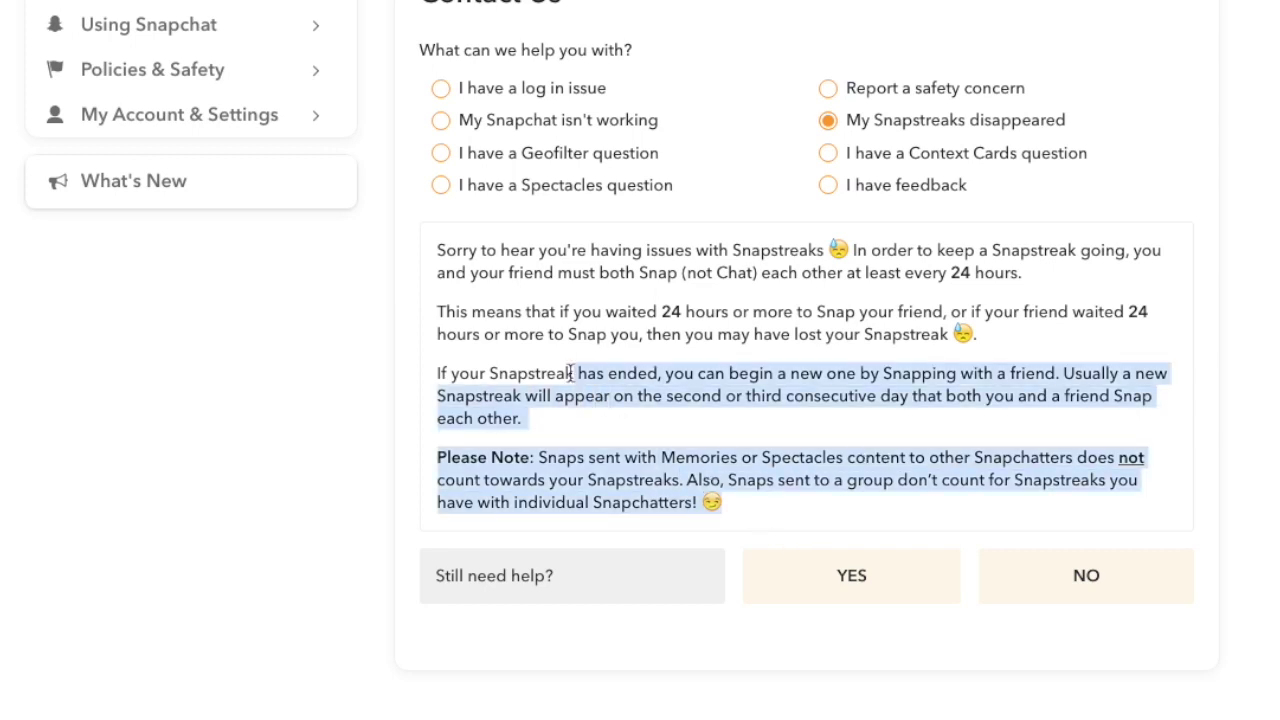
{"action": "left_click", "coordinate": [831, 452]}
{"action": "left_click_drag", "start_coordinate": [580, 418], "coordinate": [440, 355]}
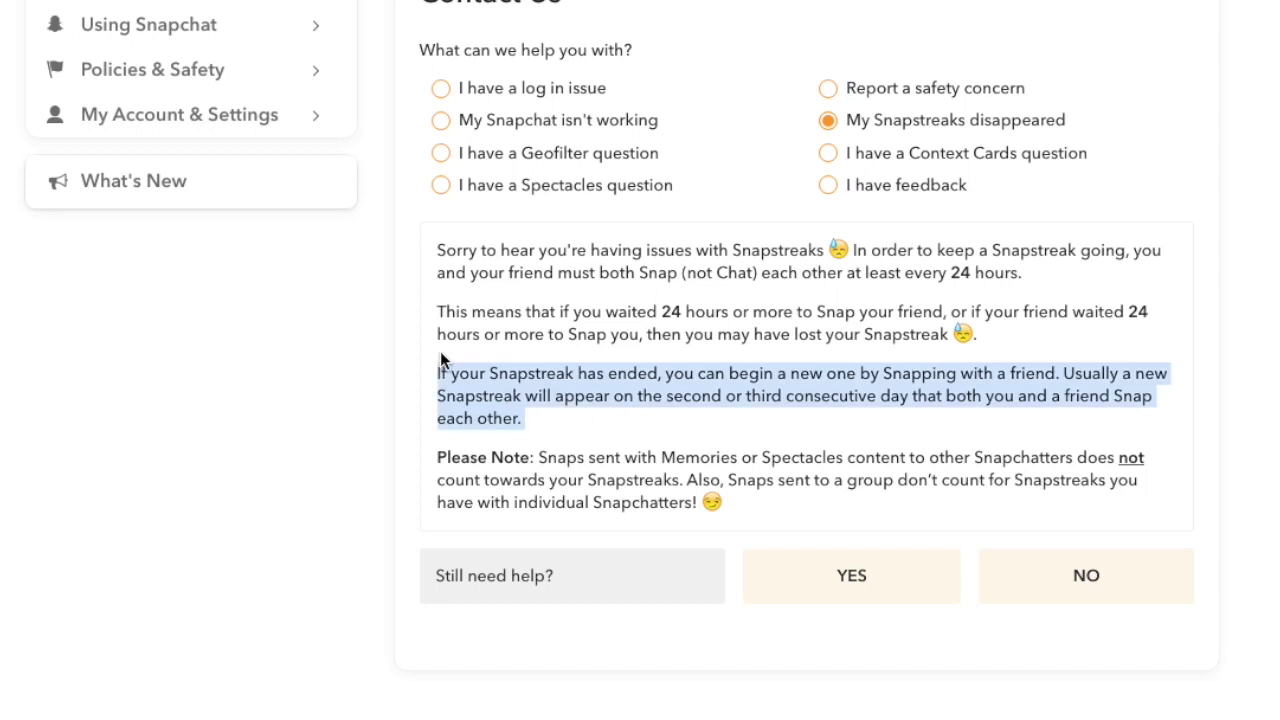
{"action": "left_click", "coordinate": [613, 412]}
Highlight the whole help text and the 24-hour explanation sentence
{"action": "triple_click", "coordinate": [729, 500]}
{"action": "left_click", "coordinate": [671, 443]}
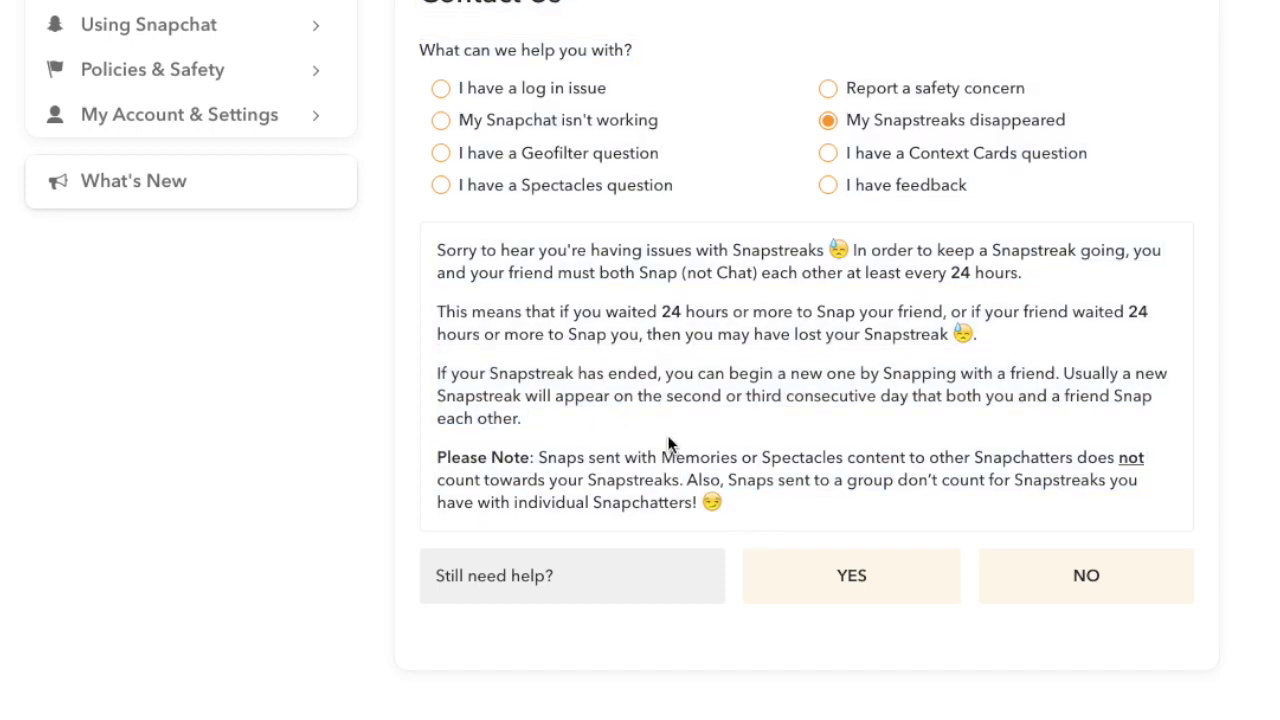
{"action": "left_click_drag", "start_coordinate": [986, 335], "coordinate": [470, 311]}
{"action": "double_click", "coordinate": [449, 313]}
{"action": "left_click", "coordinate": [523, 360]}
Answer YES to 'Still need help?' and fill in the username, e-mail and mobile number
{"action": "left_click", "coordinate": [920, 583]}
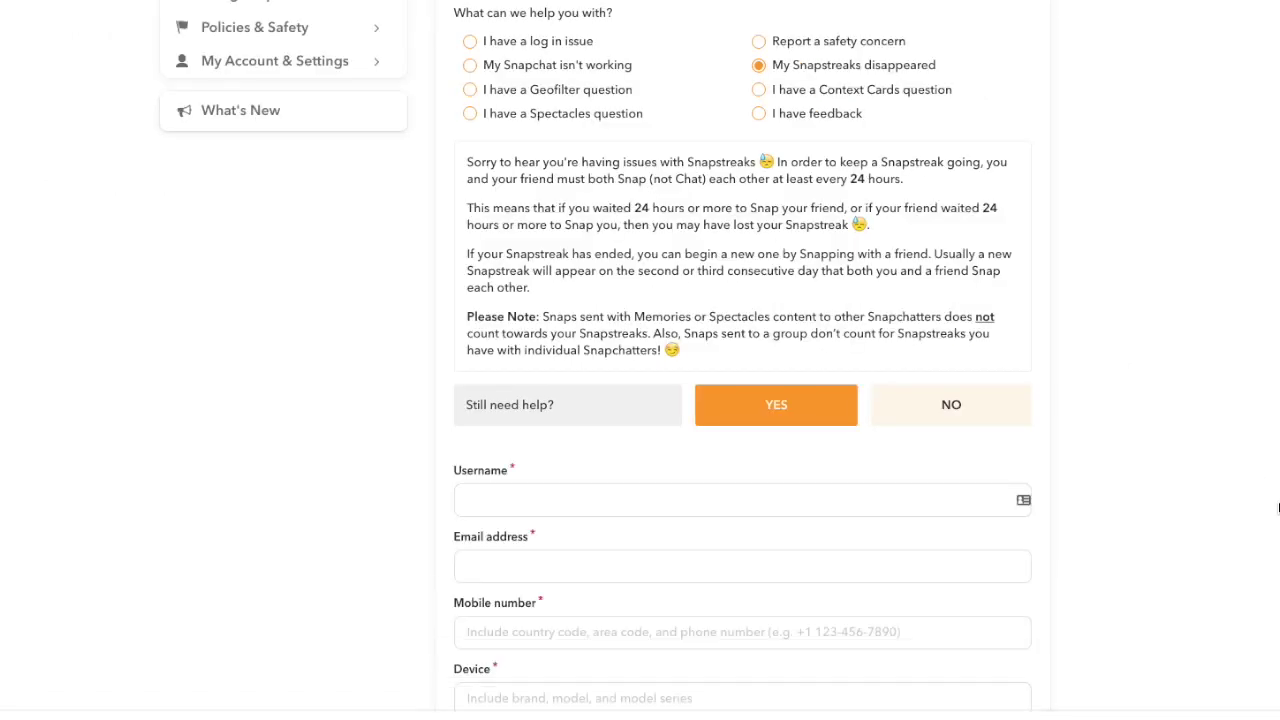
{"action": "scroll", "coordinate": [1254, 474], "scroll_direction": "down", "scroll_amount": 3}
{"action": "scroll", "coordinate": [886, 483], "scroll_direction": "down", "scroll_amount": 2}
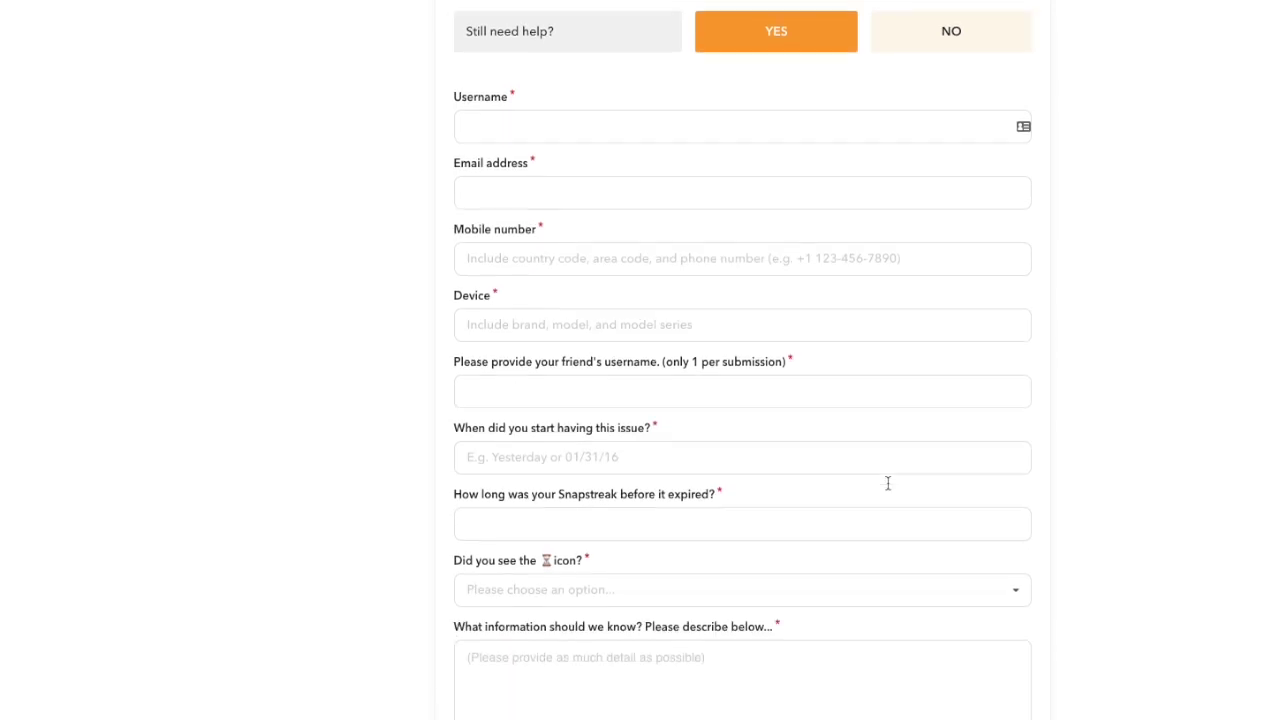
{"action": "left_click", "coordinate": [691, 67]}
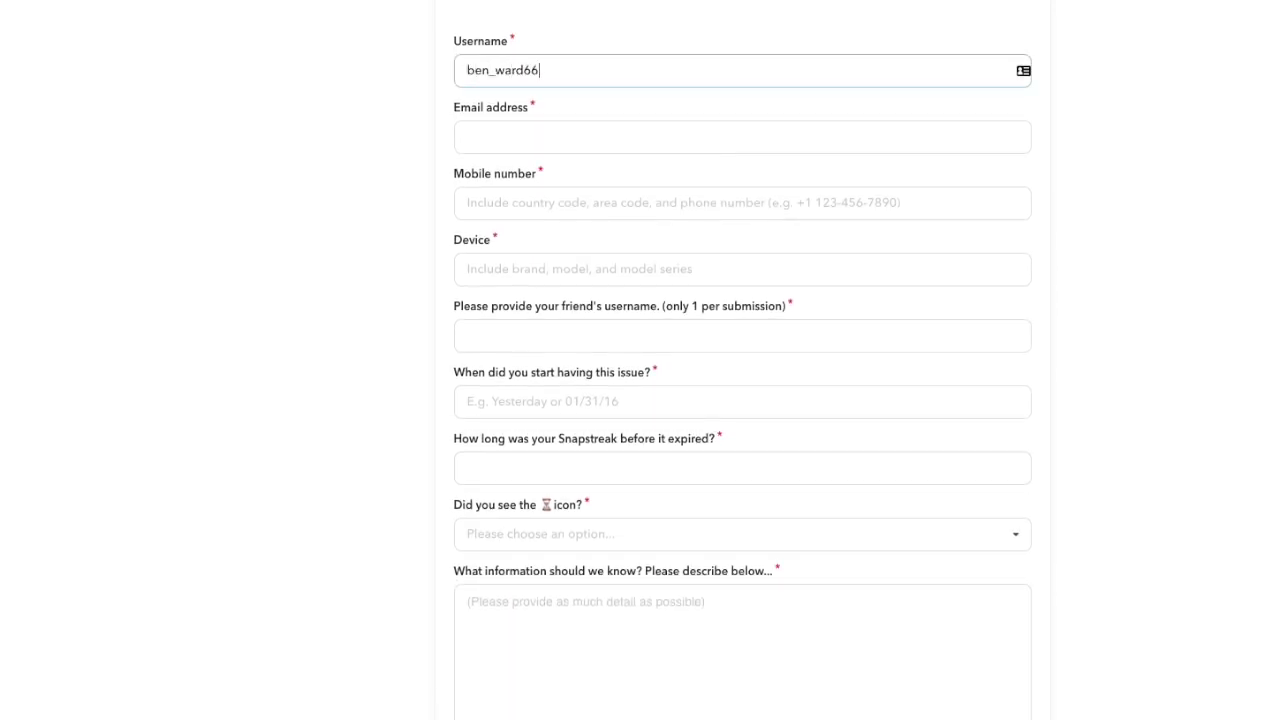
{"action": "key", "text": "Tab"}
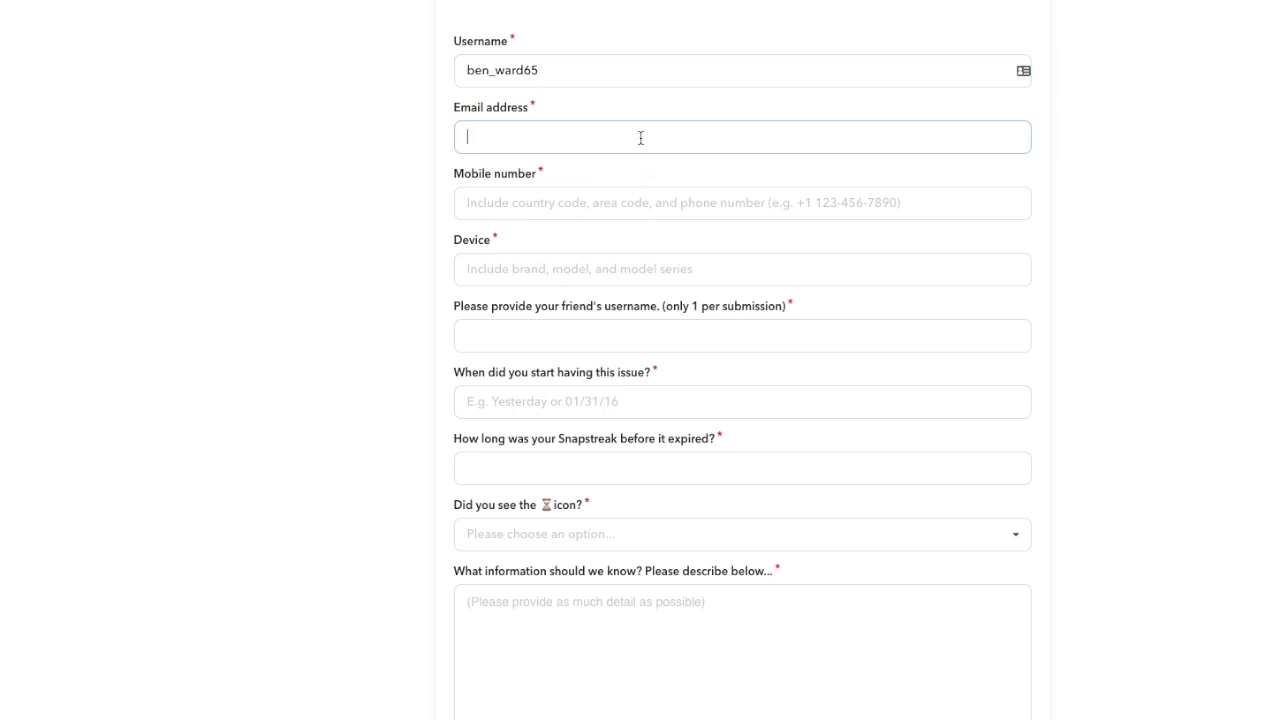
{"action": "key", "text": "ctrl+v"}
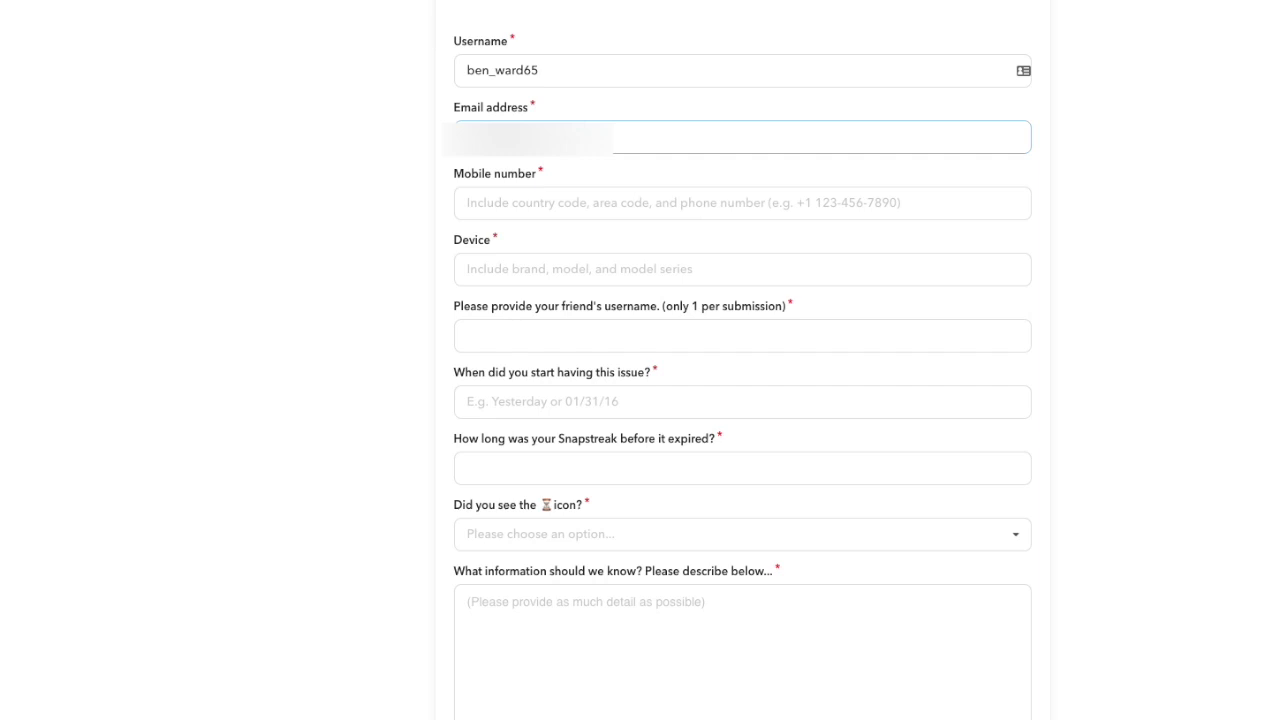
{"action": "key", "text": "Tab"}
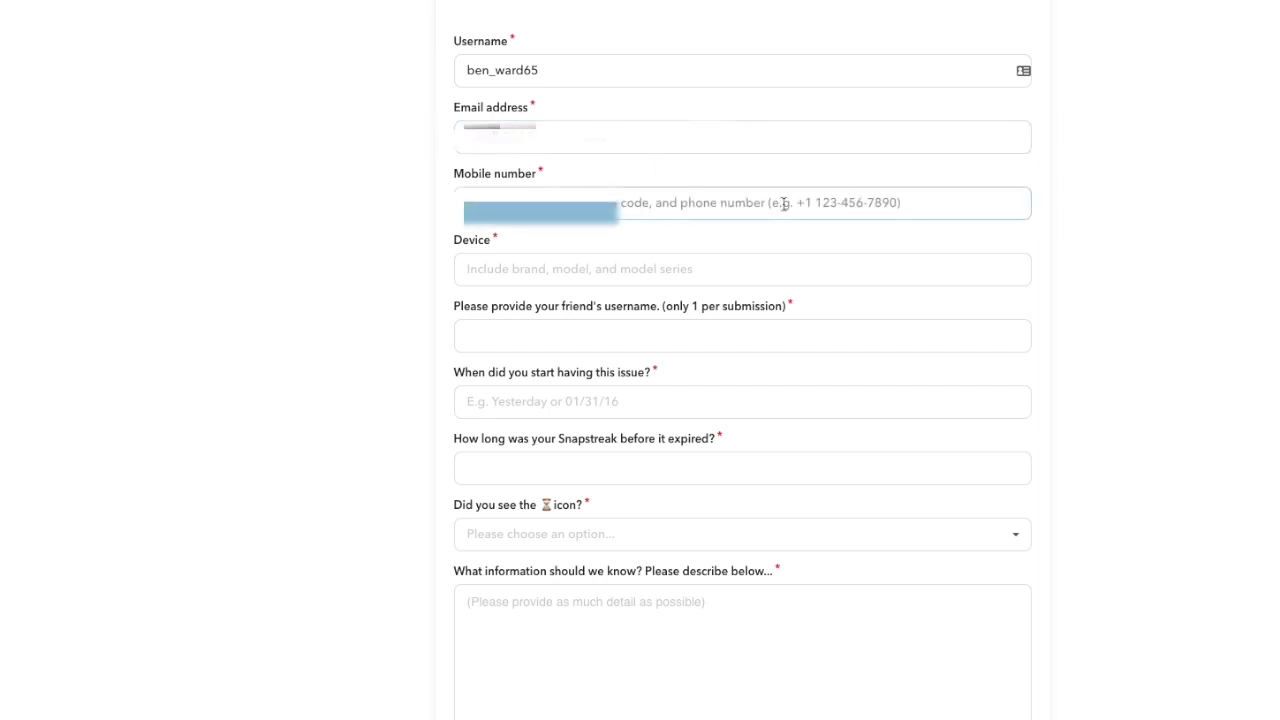
{"action": "key", "text": "ctrl+v"}
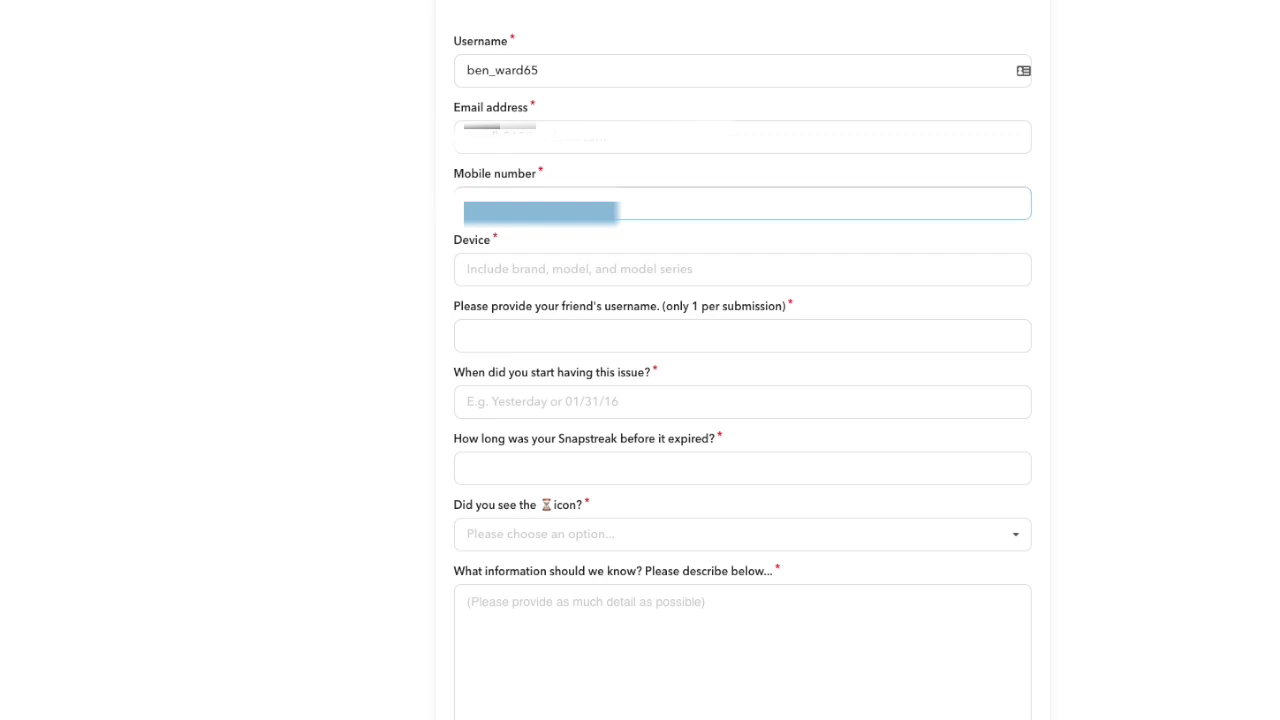
Enter 'iPhone 6, Apple' as the Device
{"action": "left_click", "coordinate": [467, 269]}
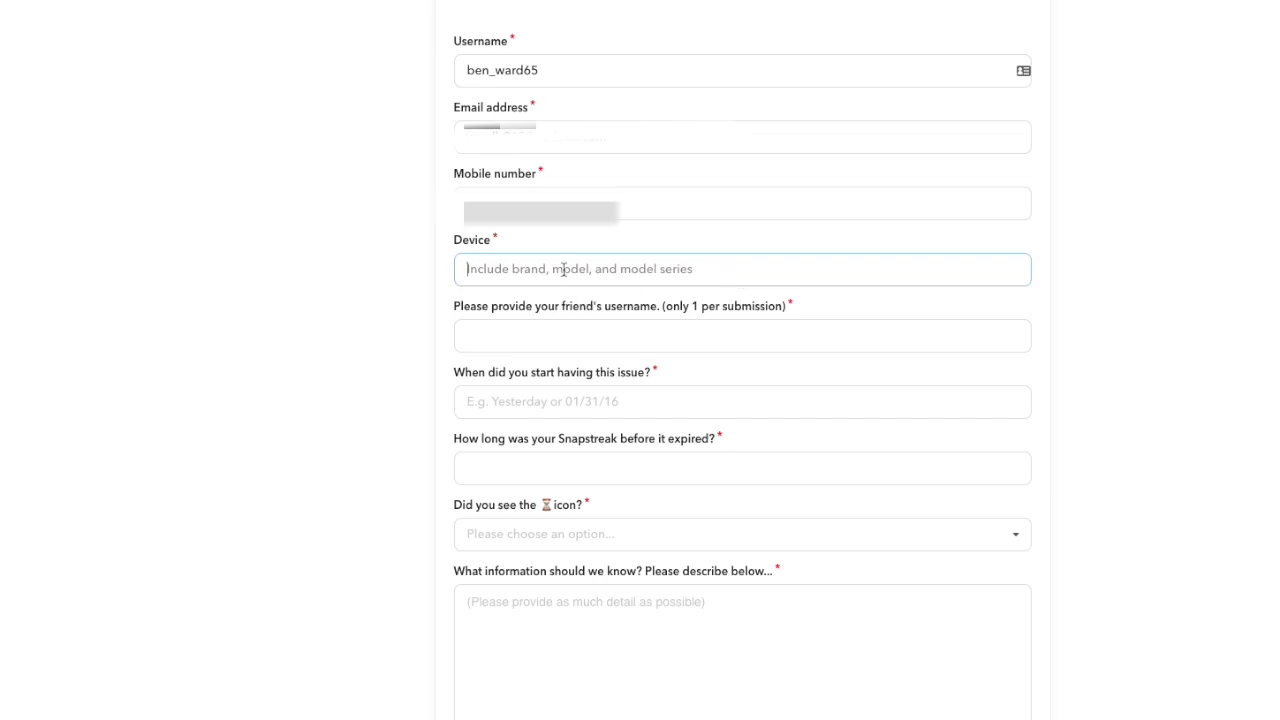
{"action": "type", "text": "iPhone 6,"}
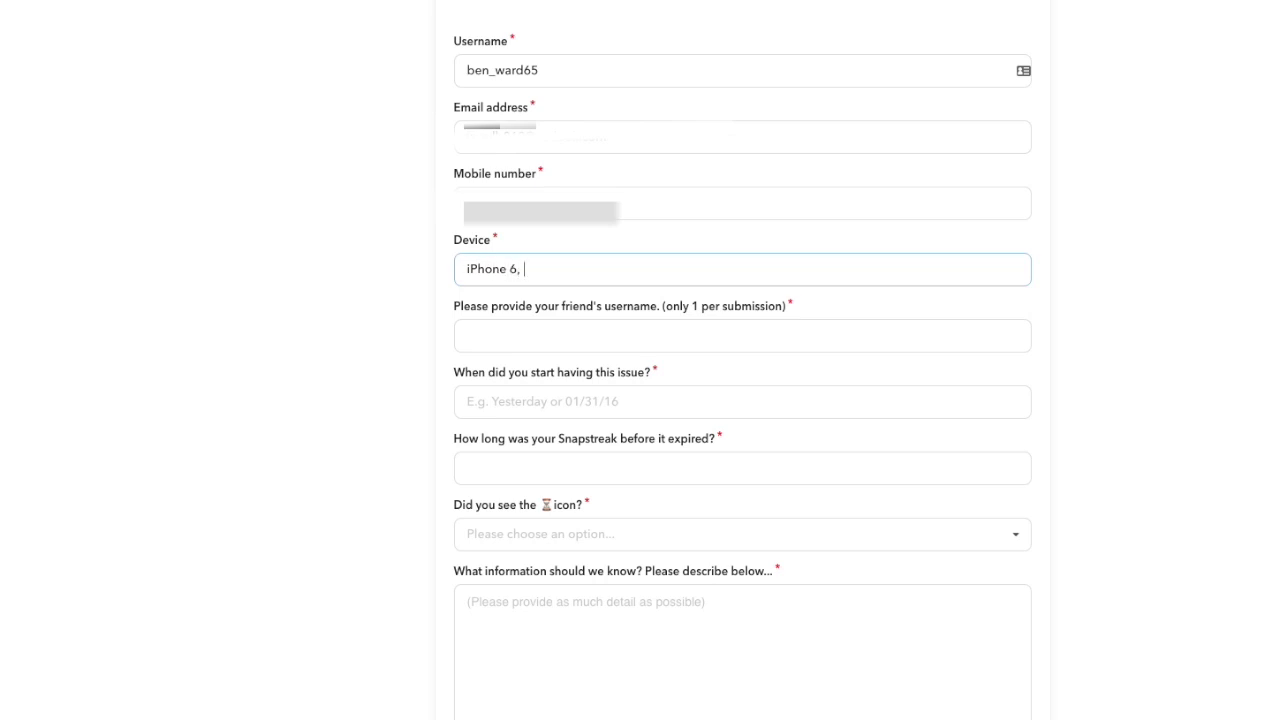
{"action": "key", "text": "ctrl+a"}
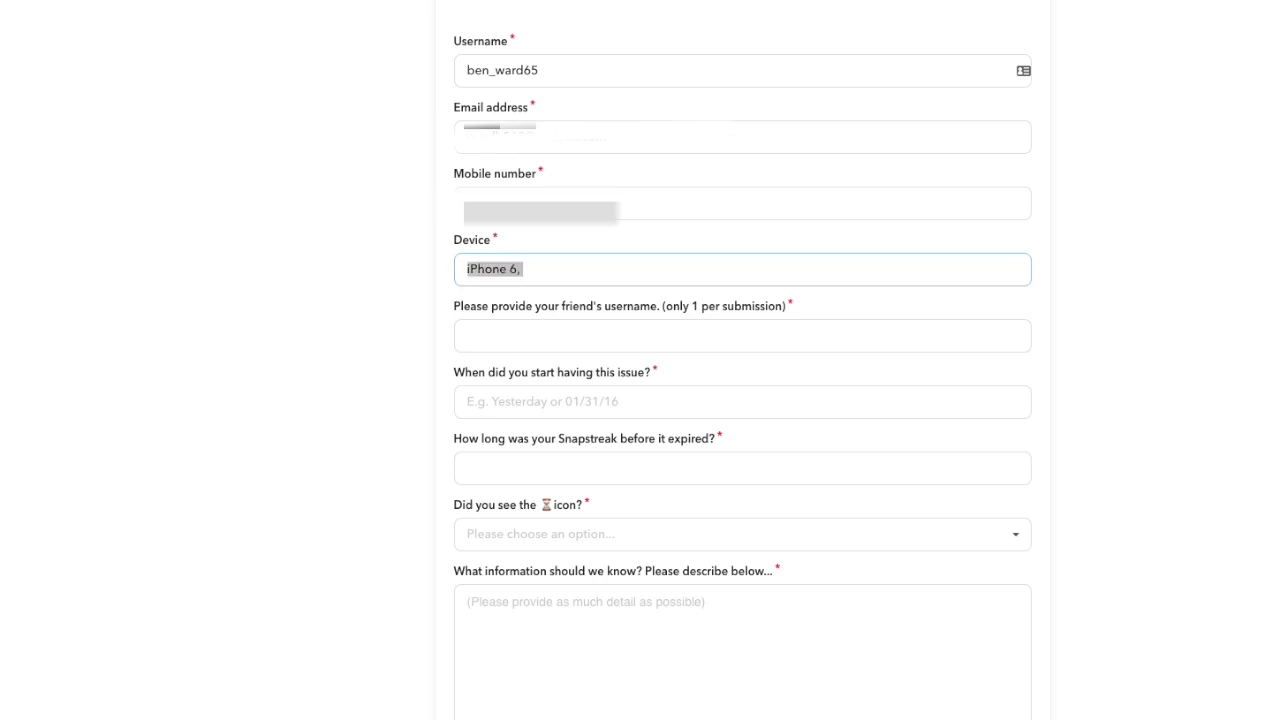
{"action": "key", "text": "BackSpace"}
{"action": "type", "text": "iPhone 6"}
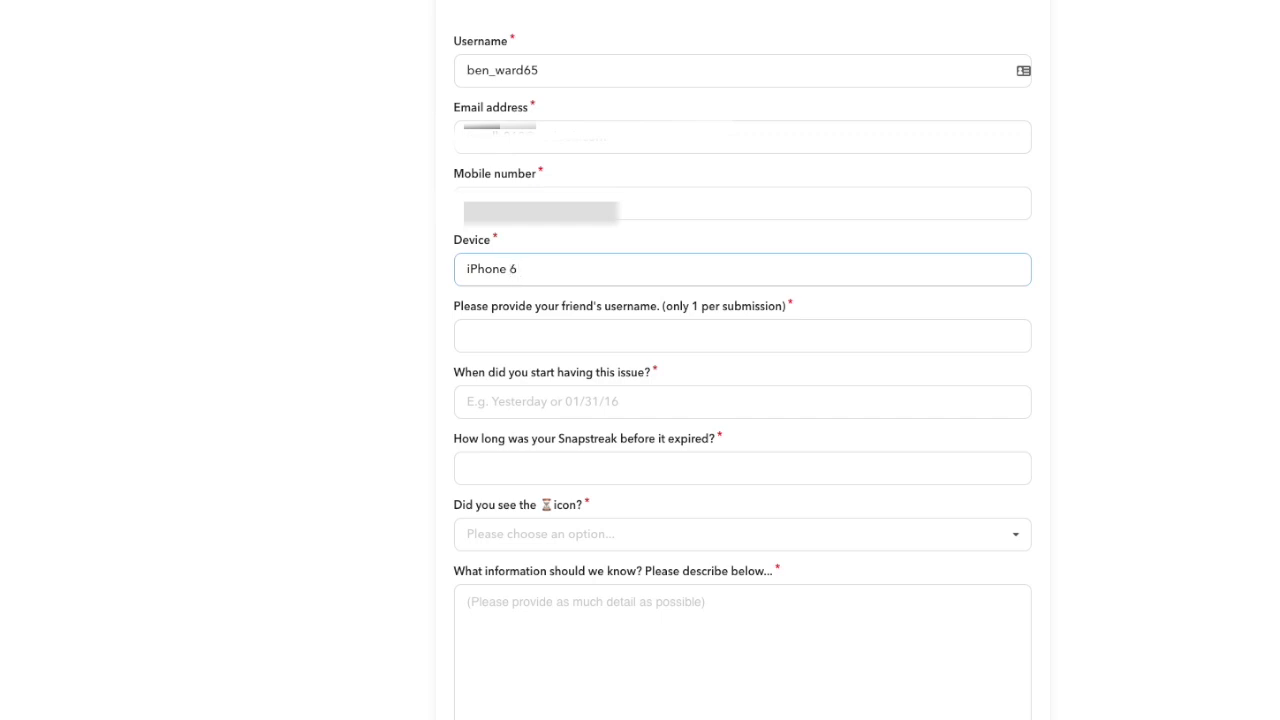
{"action": "type", "text": ", Apple"}
{"action": "key", "text": "Tab"}
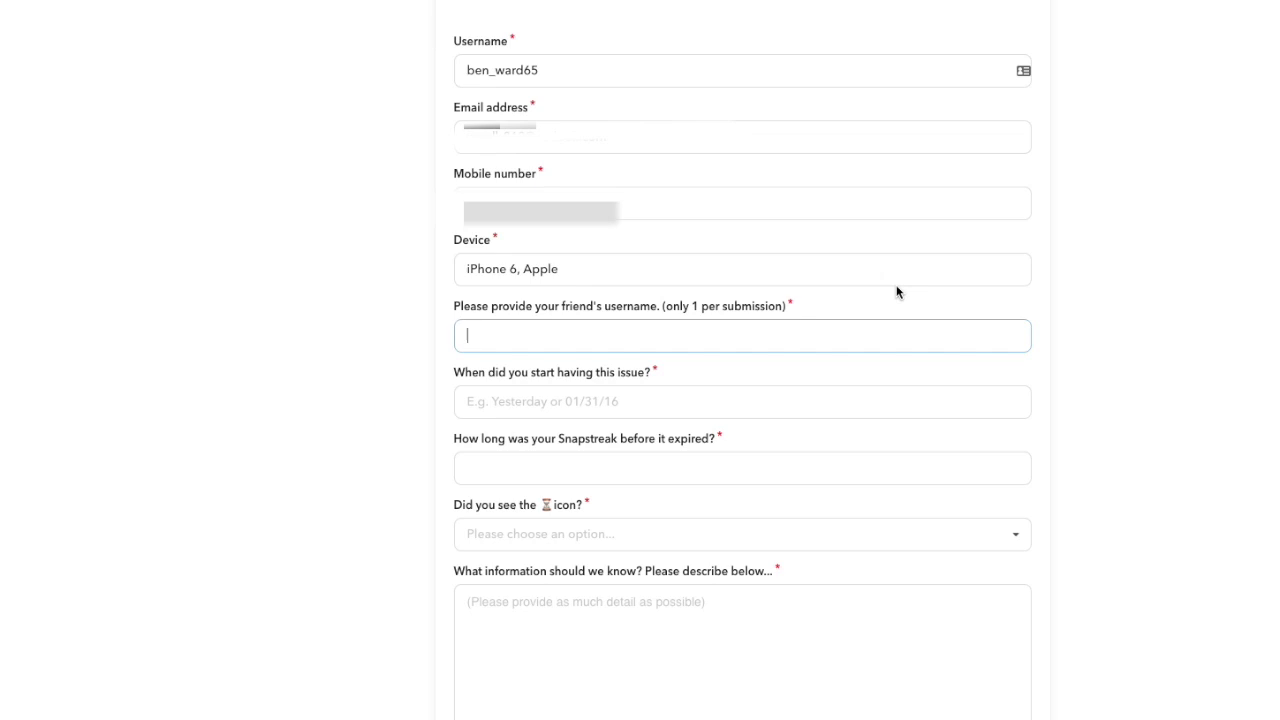
Enter the friend's username in the form
{"action": "left_click", "coordinate": [829, 291]}
{"action": "left_click", "coordinate": [840, 336]}
{"action": "left_click_drag", "start_coordinate": [668, 372], "coordinate": [441, 299]}
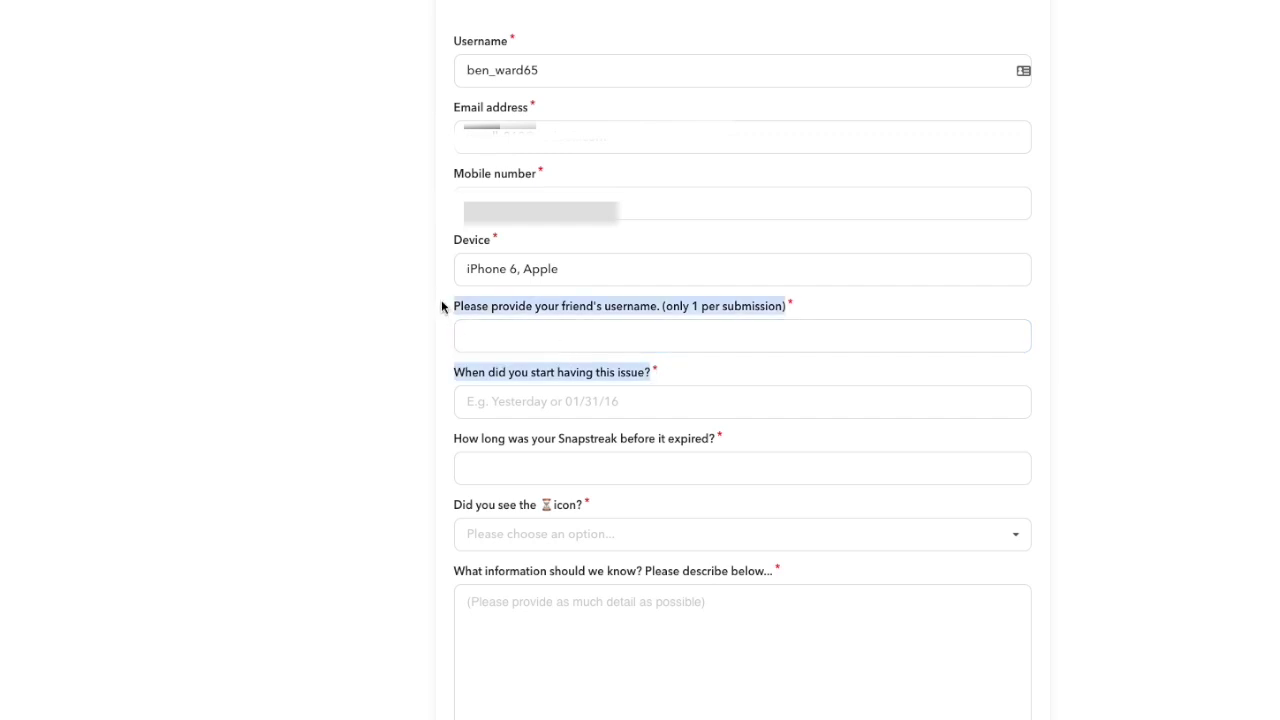
{"action": "left_click", "coordinate": [492, 339]}
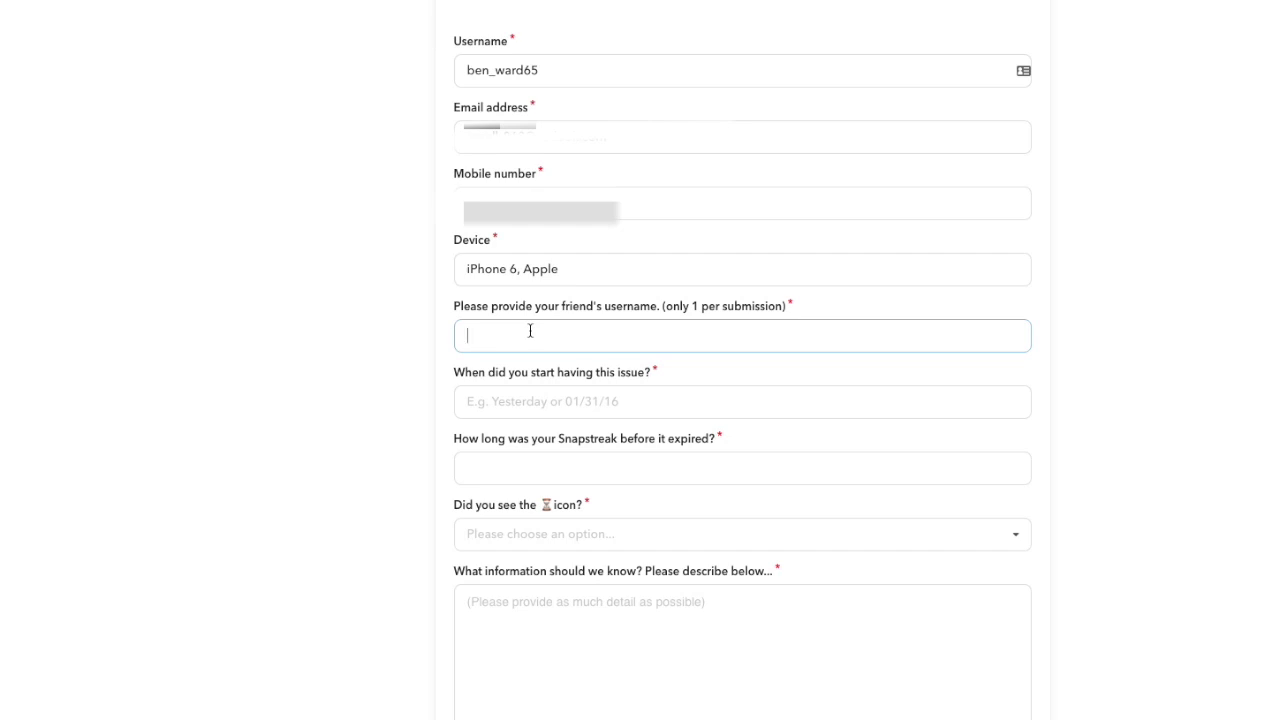
Enter 20/10/17 as the issue start date and 189 days as the streak length
{"action": "left_click", "coordinate": [568, 392]}
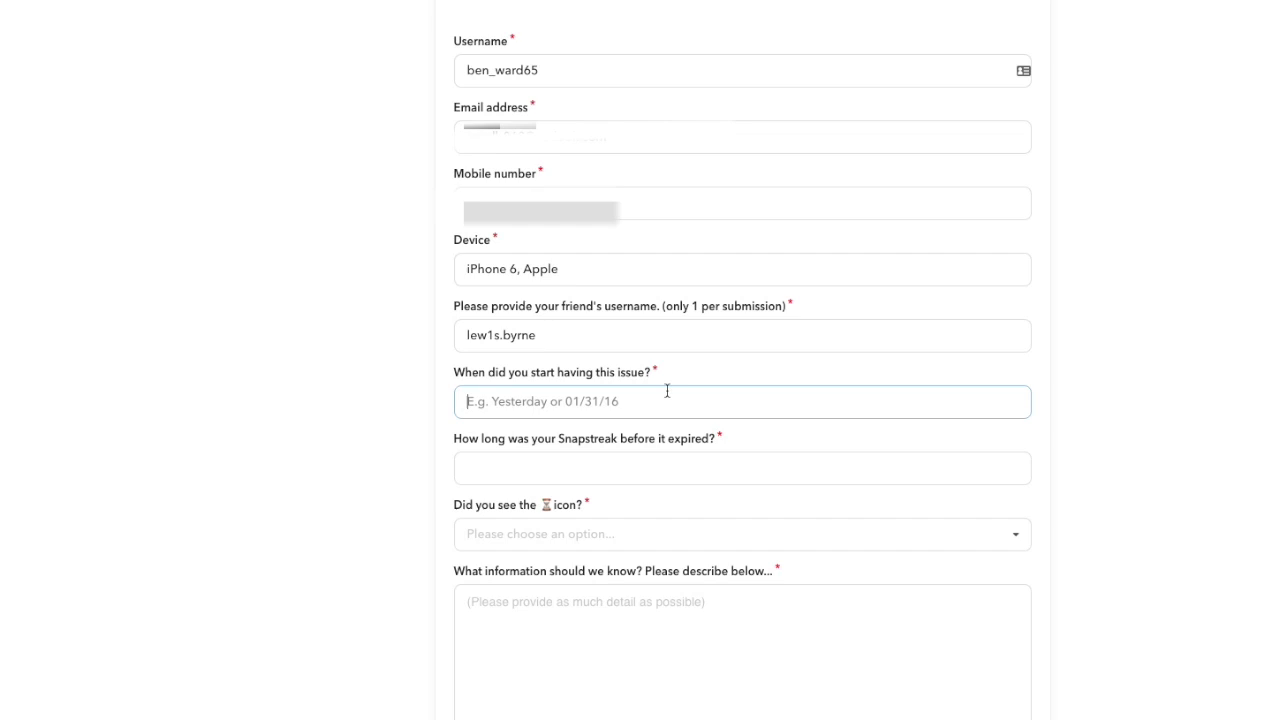
{"action": "type", "text": "20/"}
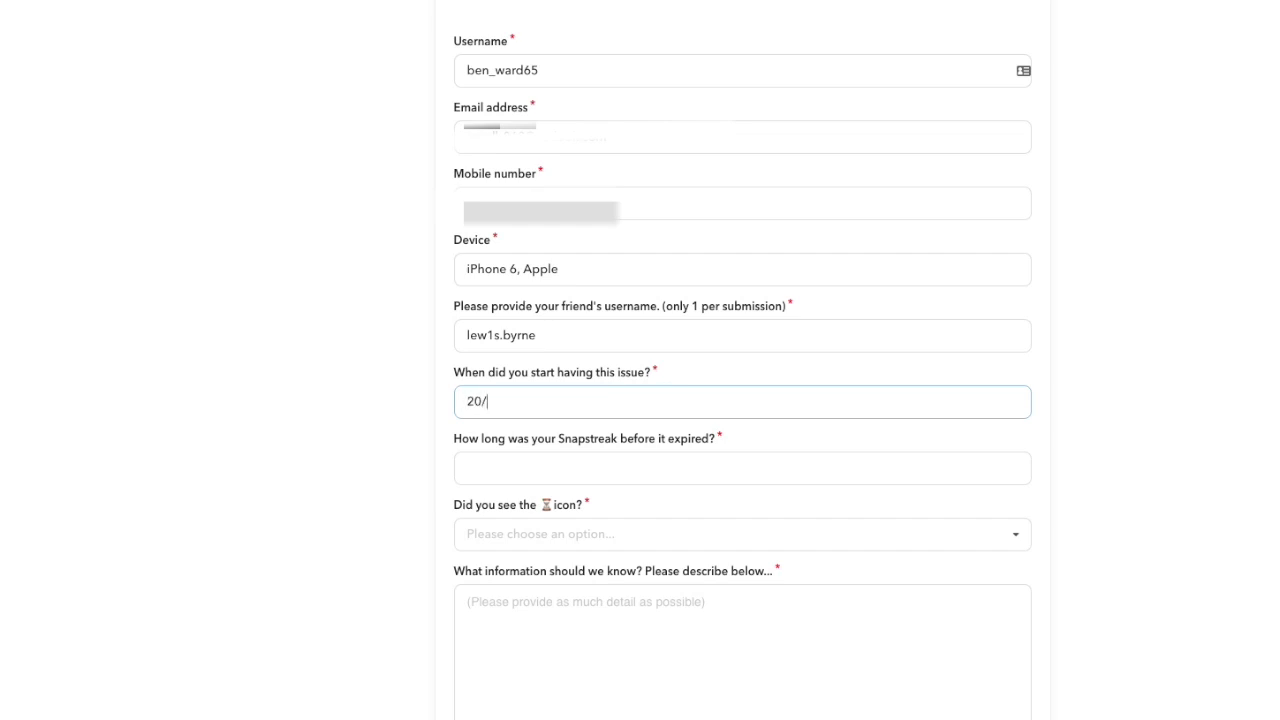
{"action": "type", "text": "10/17"}
{"action": "key", "text": "Tab"}
{"action": "scroll", "coordinate": [874, 406], "scroll_direction": "down", "scroll_amount": 3}
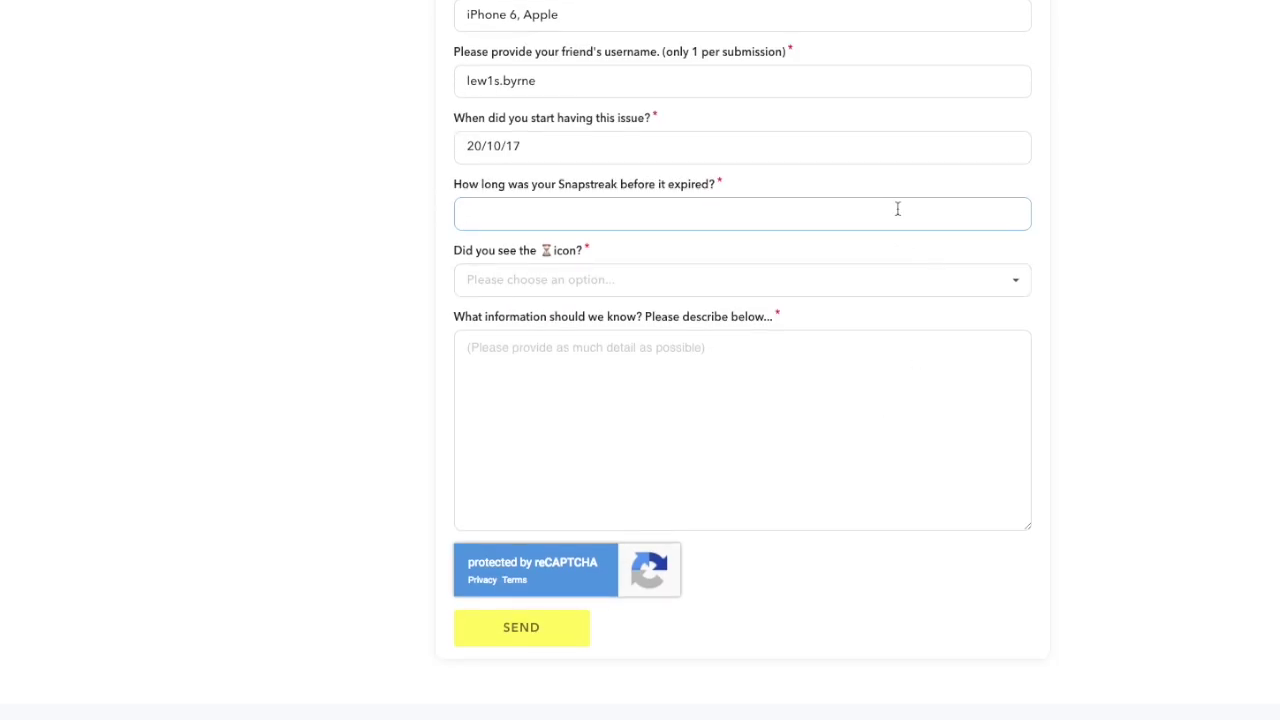
{"action": "type", "text": "3"}
{"action": "key", "text": "BackSpace"}
{"action": "type", "text": "189 dAYays"}
{"action": "key", "text": "Tab"}
Answer No to the ⌛ hourglass icon question
{"action": "left_click", "coordinate": [323, 183]}
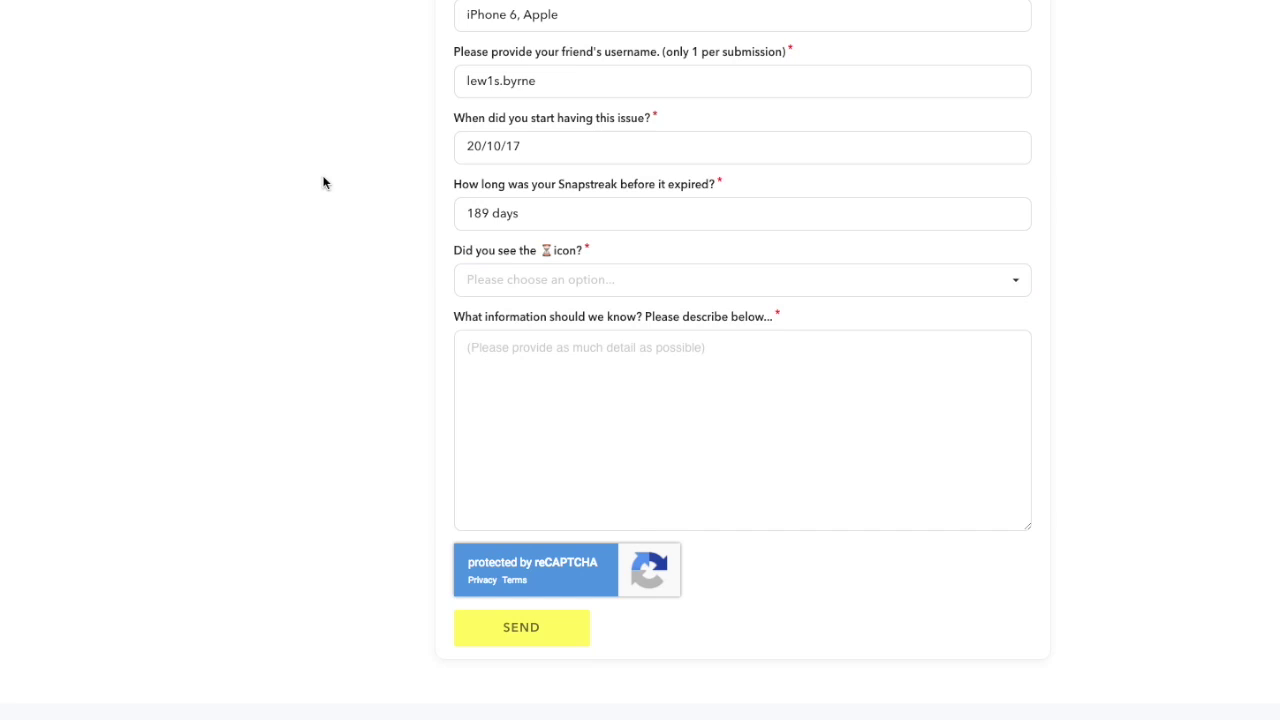
{"action": "left_click", "coordinate": [545, 249]}
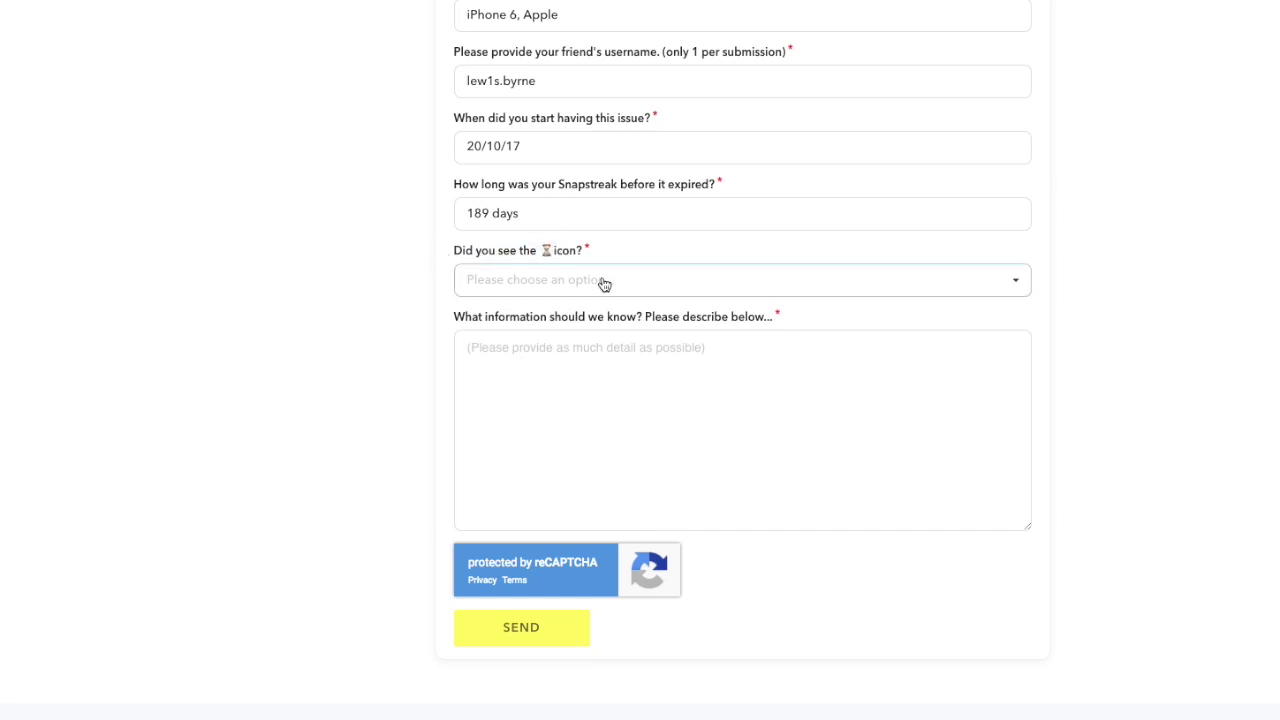
{"action": "left_click", "coordinate": [603, 281]}
{"action": "left_click", "coordinate": [527, 343]}
{"action": "scroll", "coordinate": [532, 318], "scroll_direction": "up", "scroll_amount": 2}
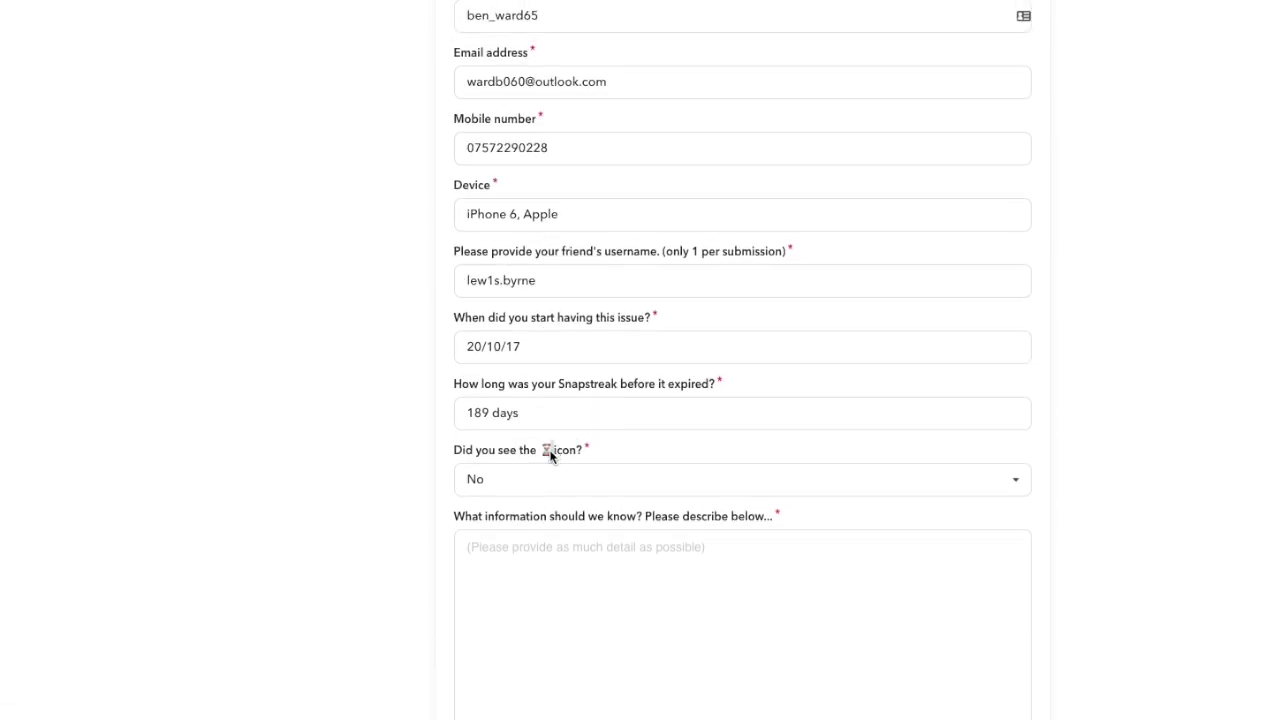
{"action": "left_click_drag", "start_coordinate": [551, 454], "coordinate": [457, 444]}
{"action": "left_click", "coordinate": [589, 455]}
{"action": "left_click", "coordinate": [470, 448]}
{"action": "scroll", "coordinate": [714, 460], "scroll_direction": "down", "scroll_amount": 3}
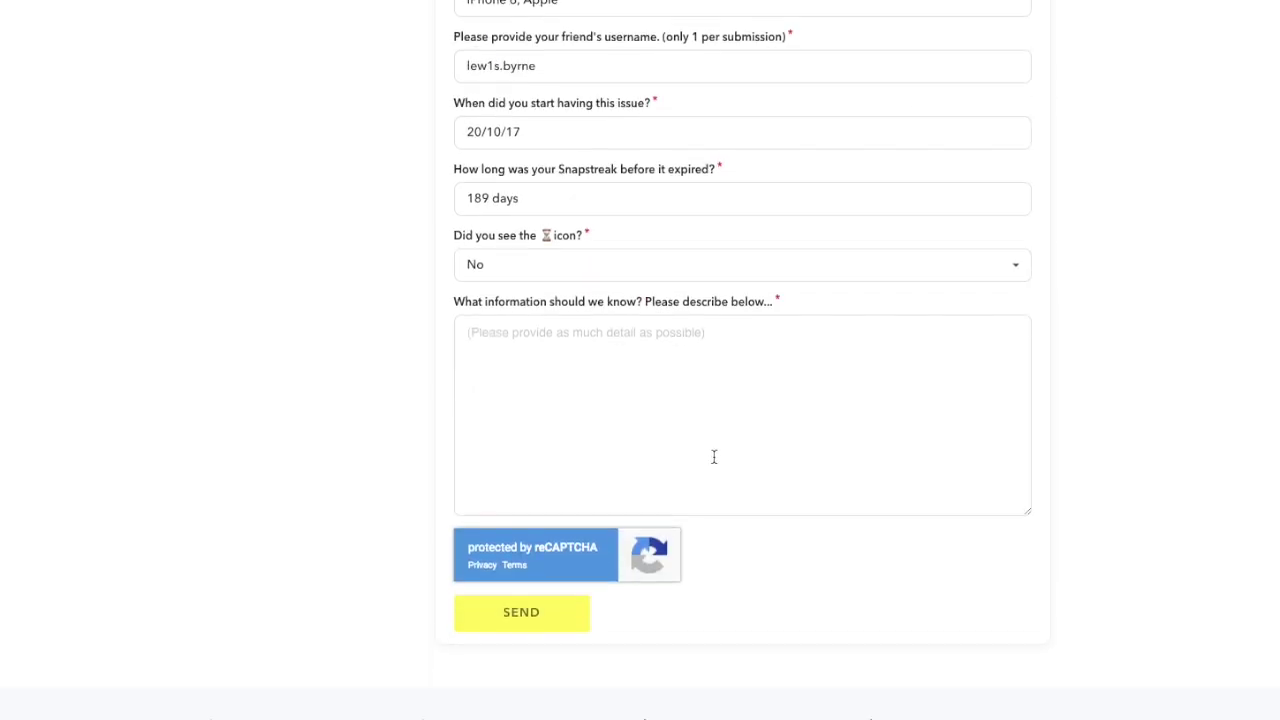
Describe the Wales holiday, the poor internet, and streaks that never sent and disappeared
{"action": "left_click", "coordinate": [714, 340]}
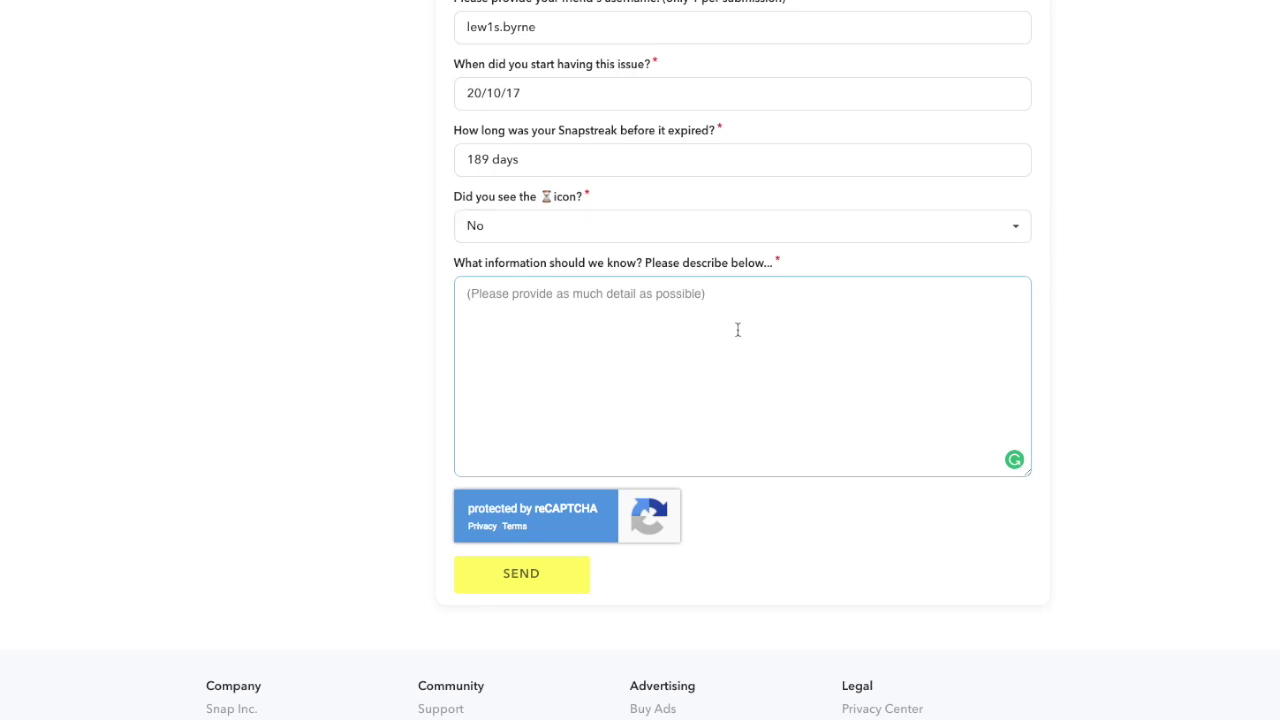
{"action": "type", "text": "I was iou"}
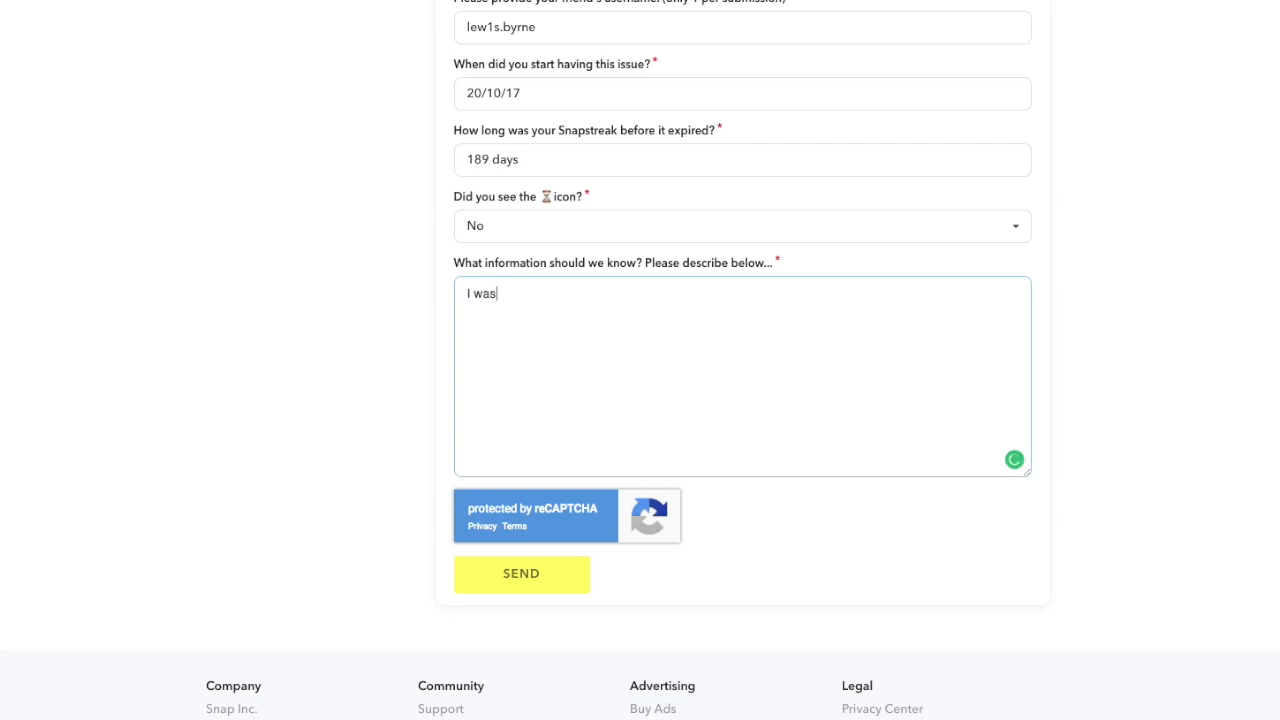
{"action": "key", "text": "BackSpace"}
{"action": "key", "text": "BackSpace"}
{"action": "key", "text": "BackSpace"}
{"action": "type", "text": "out in a"}
{"action": "key", "text": "BackSpace"}
{"action": "key", "text": "BackSpace"}
{"action": "key", "text": "BackSpace"}
{"action": "key", "text": "BackSpace"}
{"action": "type", "text": "on "}
{"action": "type", "text": "holiday in Spain"}
{"action": "key", "text": "BackSpace"}
{"action": "key", "text": "BackSpace"}
{"action": "key", "text": "BackSpace"}
{"action": "key", "text": "BackSpace"}
{"action": "key", "text": "BackSpace"}
{"action": "type", "text": "Wa"}
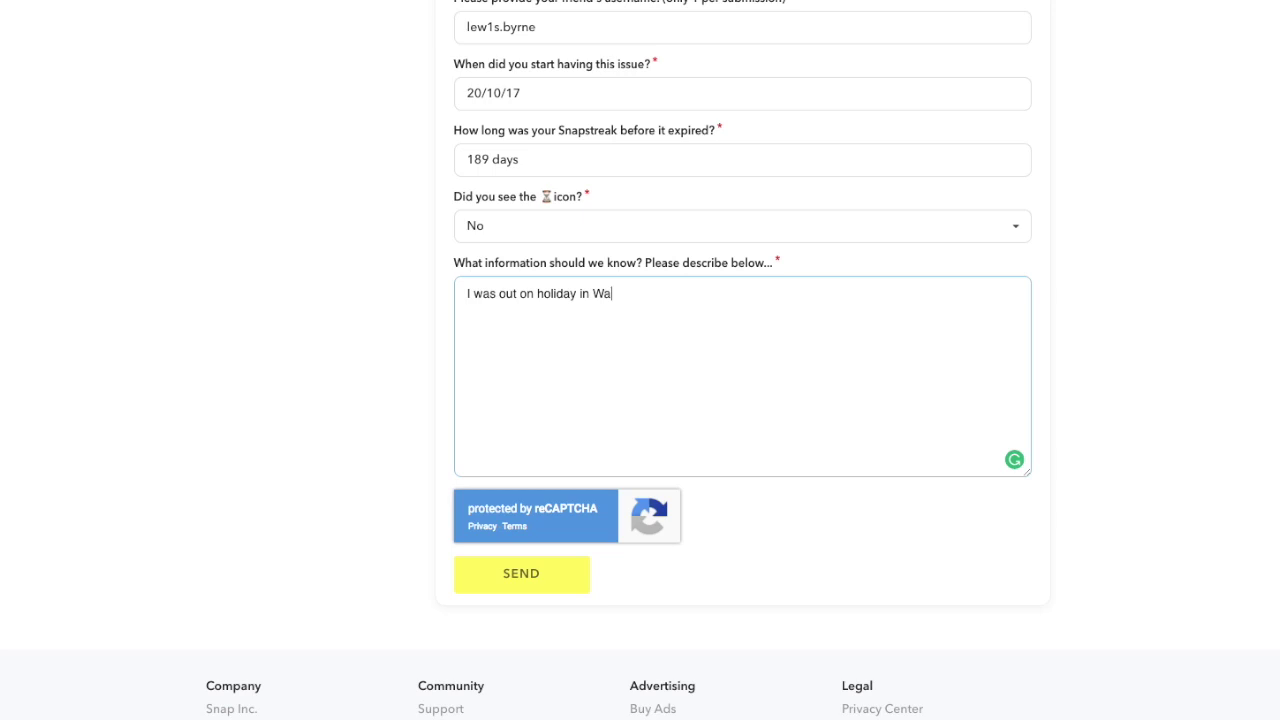
{"action": "type", "text": "les and the accomodat"}
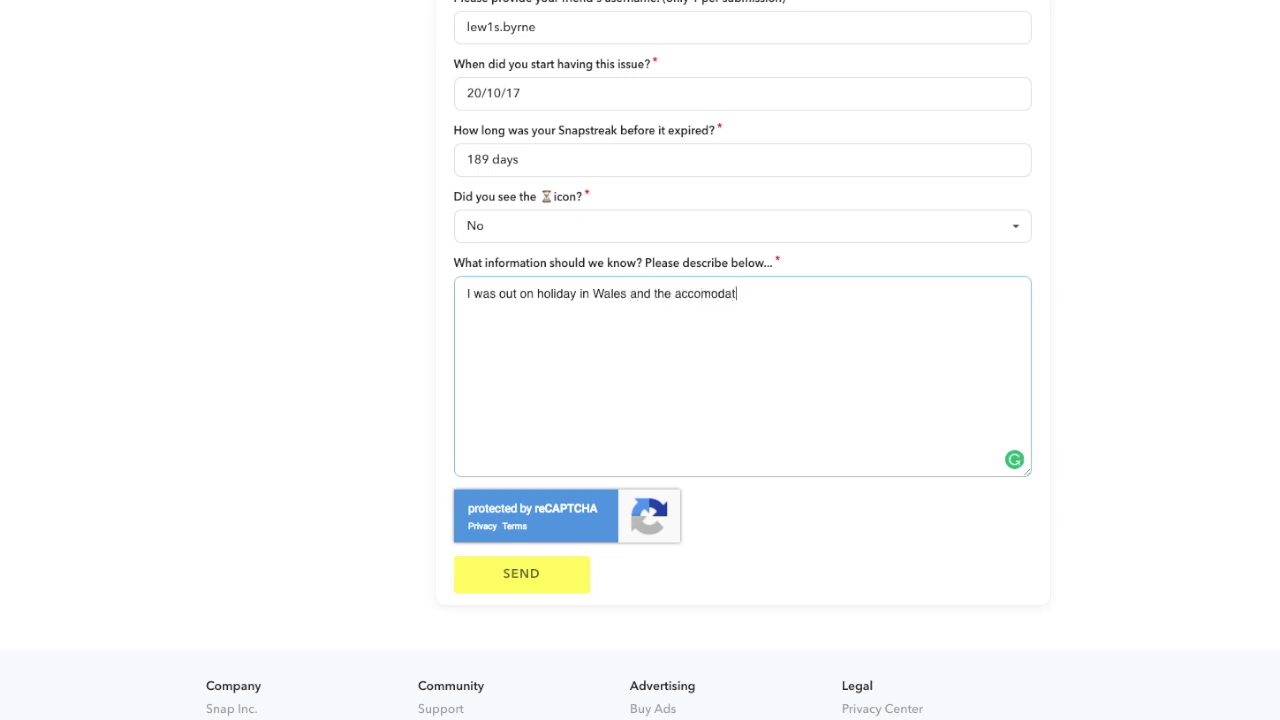
{"action": "type", "text": "ion there had iss"}
{"action": "key", "text": "BackSpace"}
{"action": "key", "text": "BackSpace"}
{"action": "key", "text": "BackSpace"}
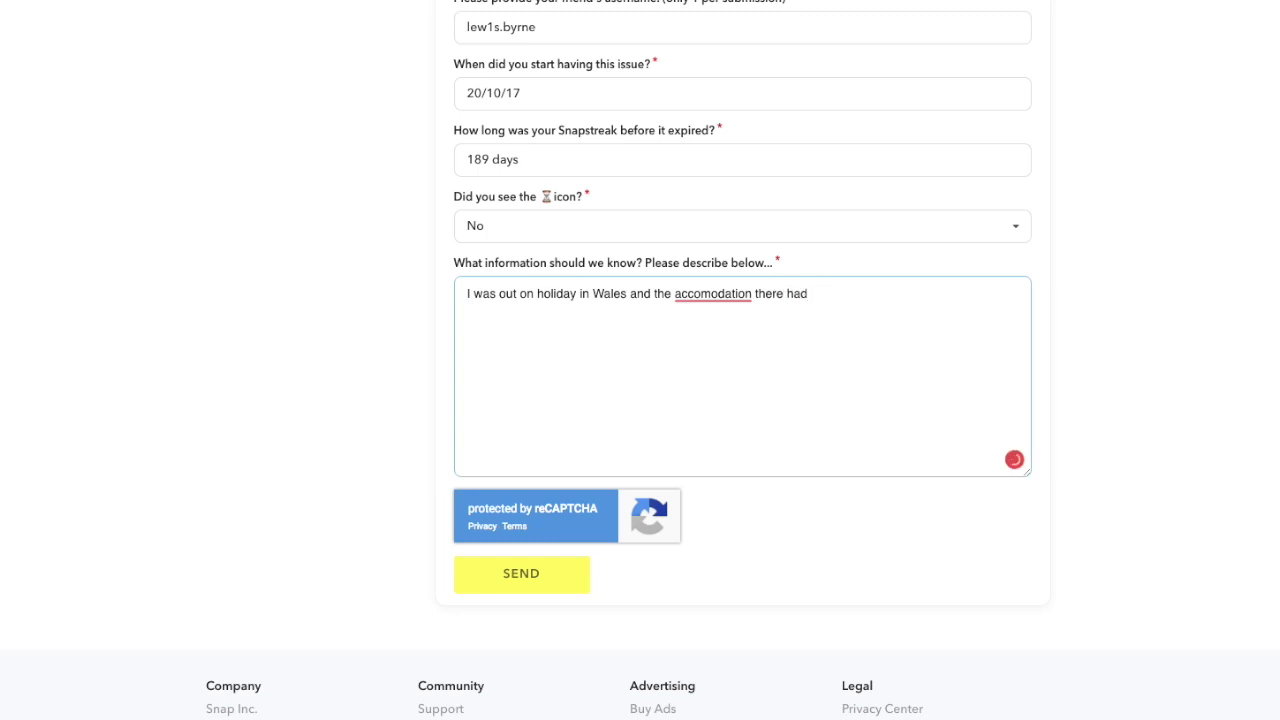
{"action": "type", "text": "no internet connection"}
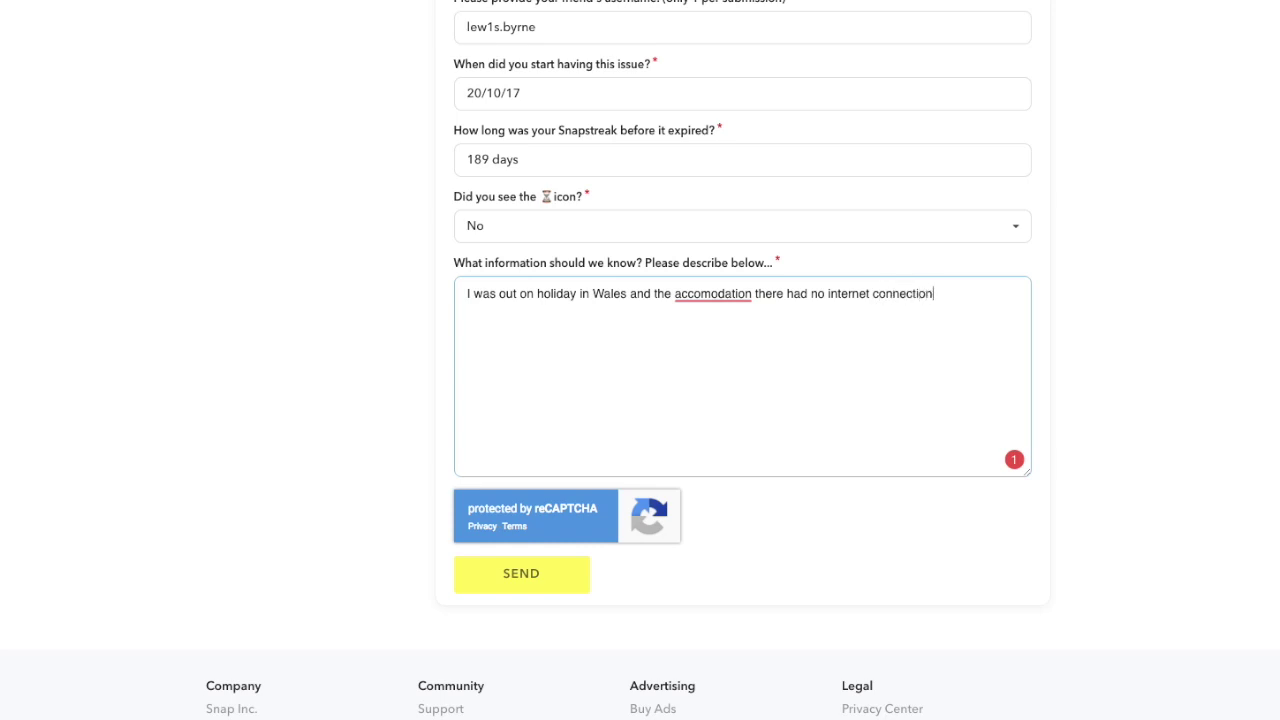
{"action": "type", "text": " so I sent m"}
{"action": "key", "text": "BackSpace"}
{"action": "key", "text": "BackSpace"}
{"action": "key", "text": "BackSpace"}
{"action": "key", "text": "BackSpace"}
{"action": "key", "text": "BackSpace"}
{"action": "type", "text": "thi"}
{"action": "key", "text": "BackSpace"}
{"action": "type", "text": "oughtr my srr"}
{"action": "key", "text": "BackSpace"}
{"action": "key", "text": "BackSpace"}
{"action": "type", "text": "treaks sent  b"}
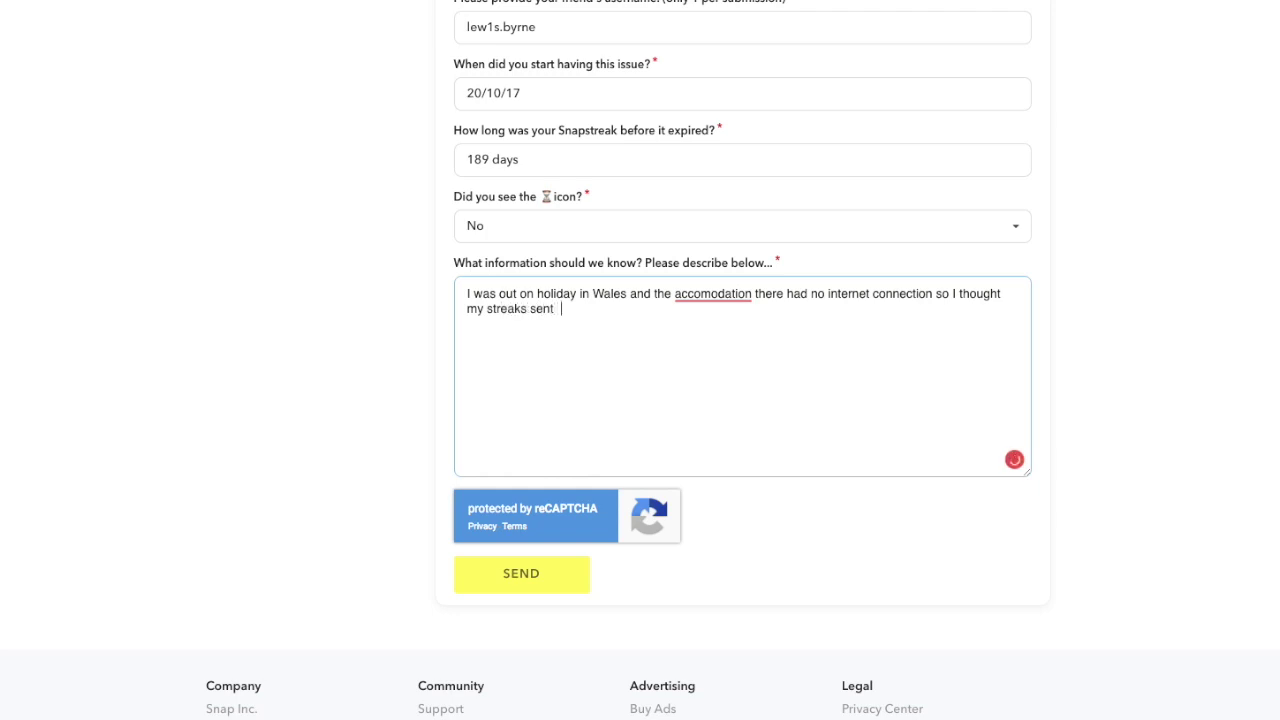
{"action": "key", "text": "BackSpace"}
{"action": "key", "text": "BackSpace"}
{"action": "type", "text": "but they never went, and"}
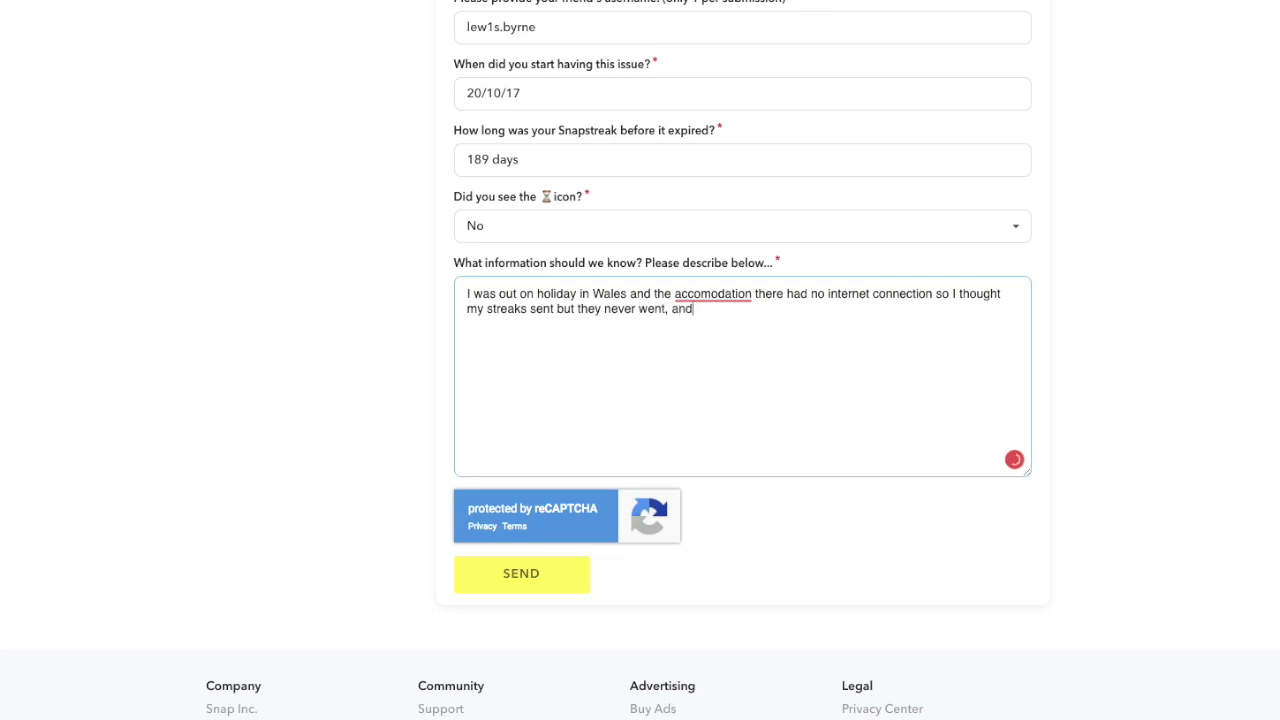
{"action": "type", "text": " the next day it dissappeared/"}
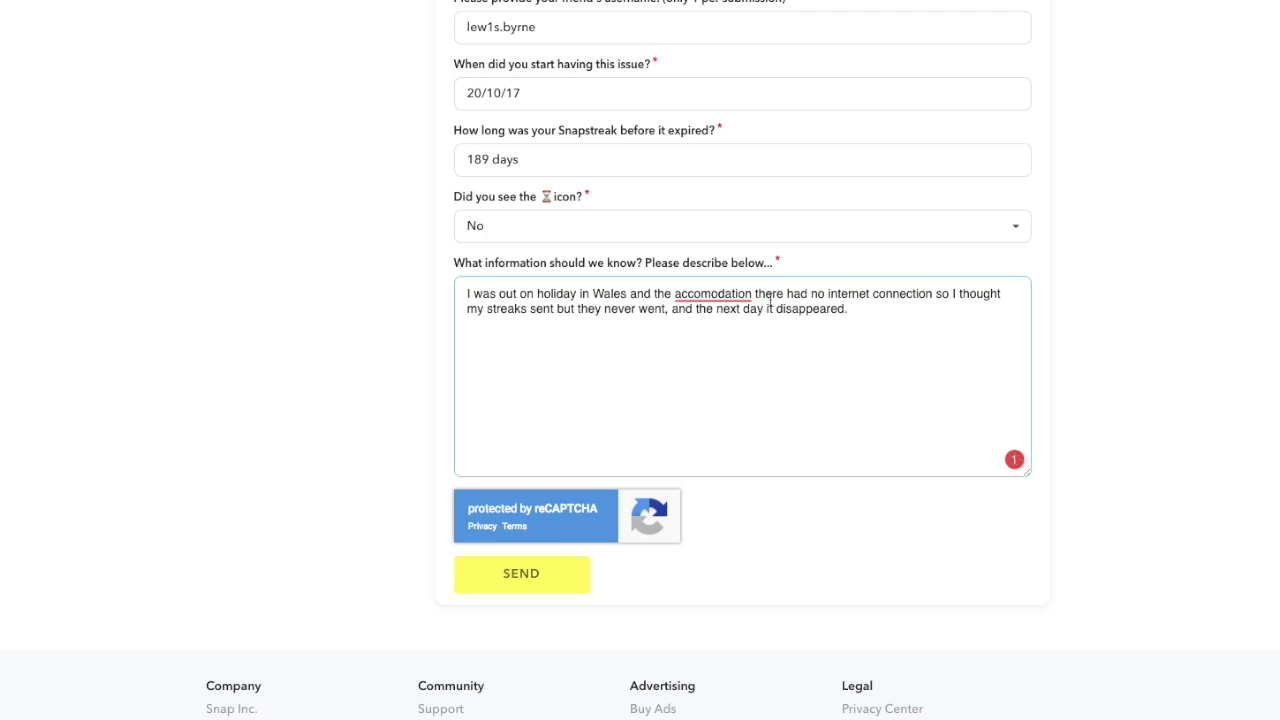
Correct 'accommodation', change 'no' to 'weak' and 'it' to 'the streaks'
{"action": "mouse_move", "coordinate": [713, 294]}
{"action": "left_click", "coordinate": [778, 152]}
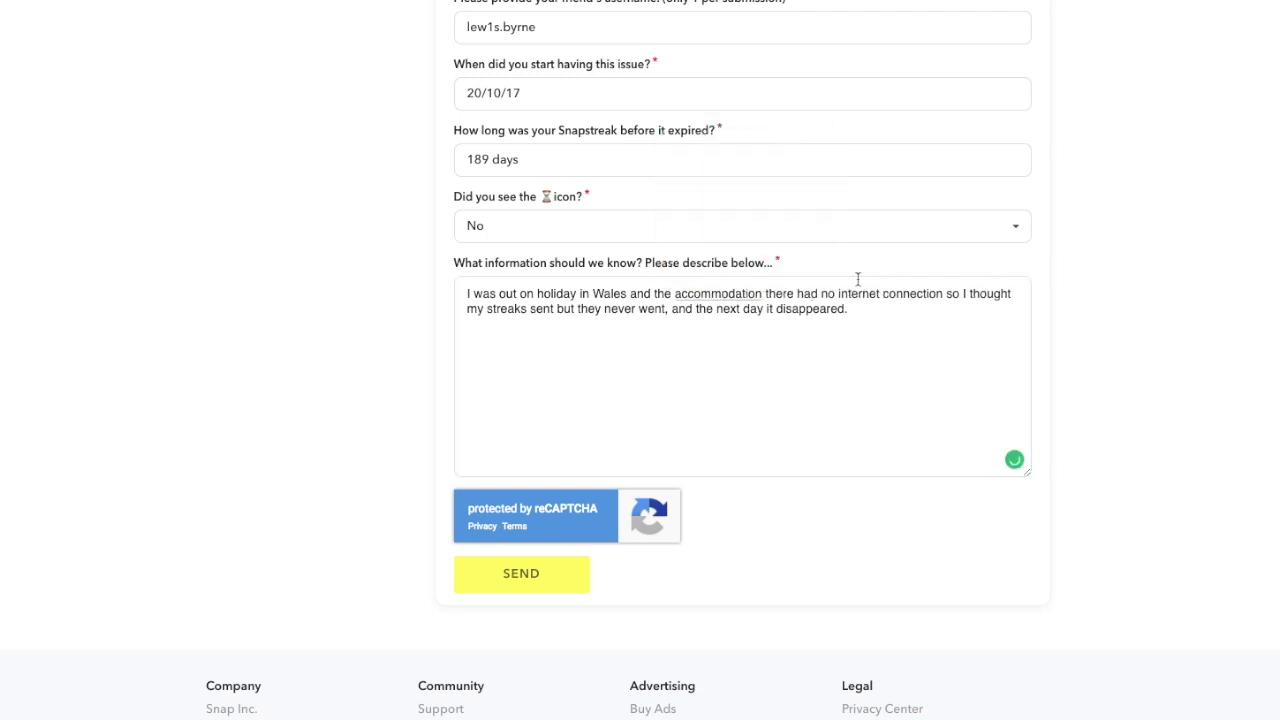
{"action": "left_click", "coordinate": [882, 305]}
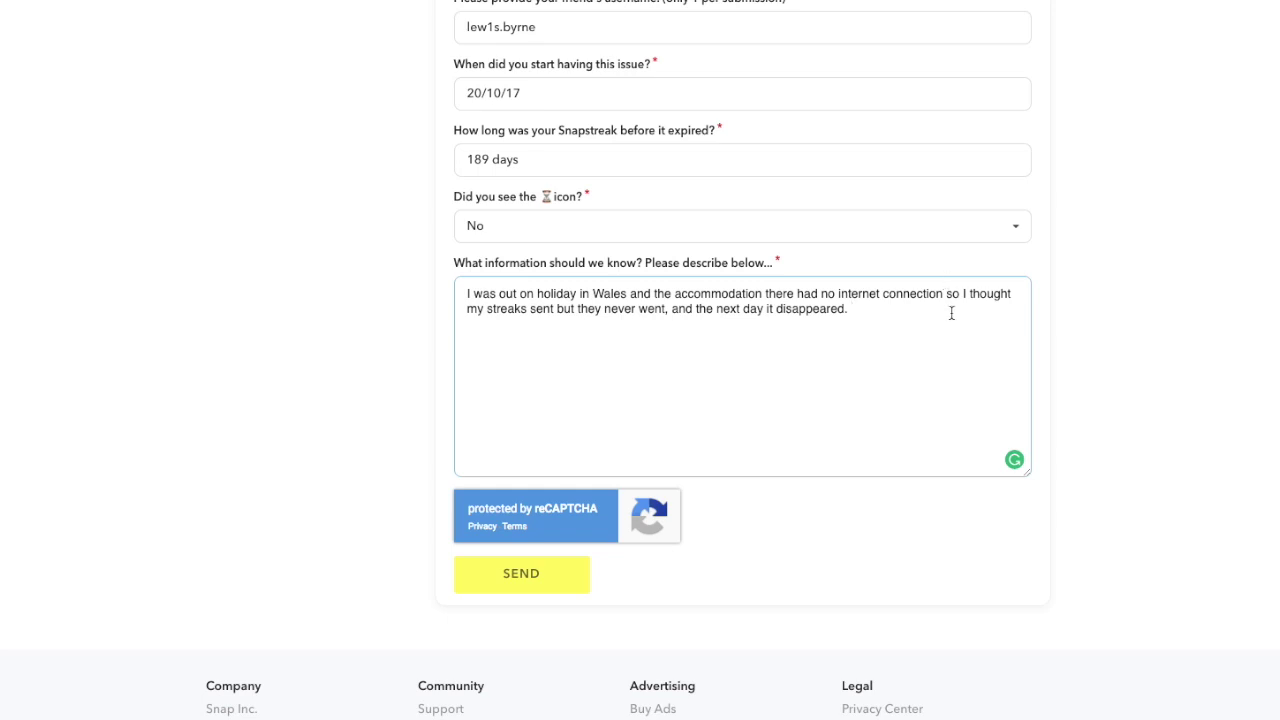
{"action": "double_click", "coordinate": [828, 294]}
{"action": "type", "text": "weak"}
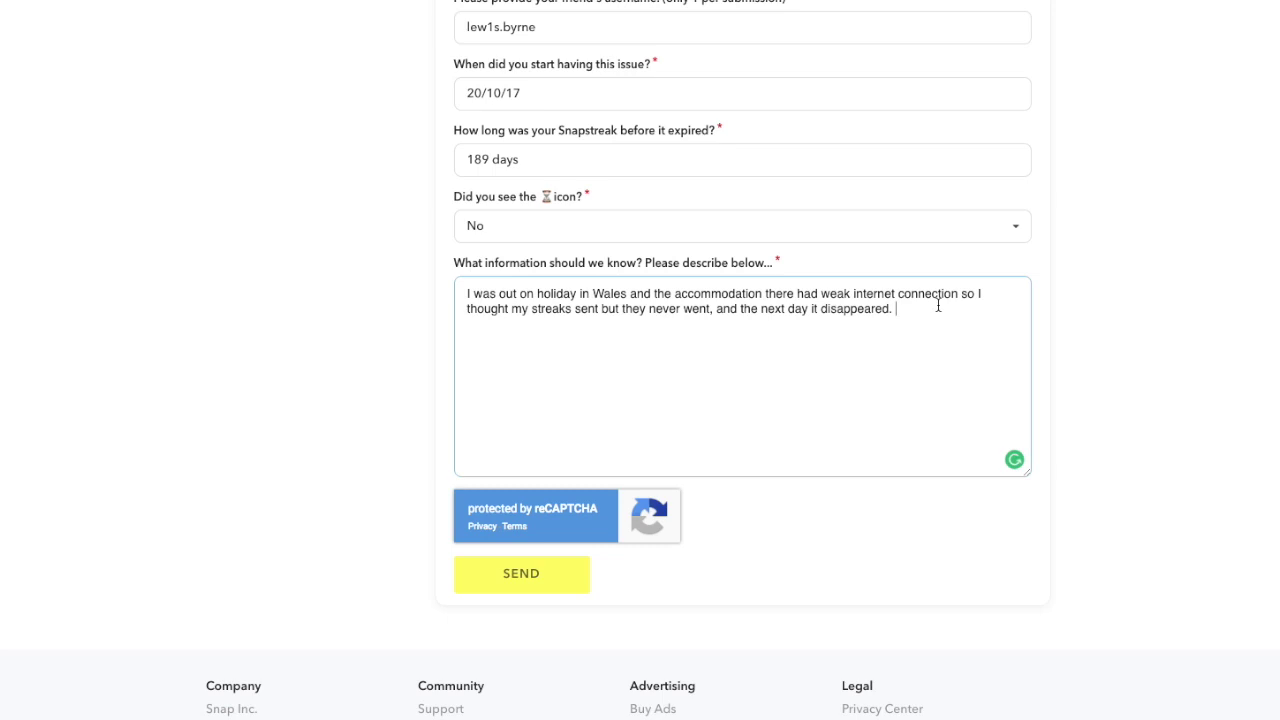
{"action": "left_click", "coordinate": [948, 305]}
{"action": "double_click", "coordinate": [815, 309]}
{"action": "type", "text": "the st"}
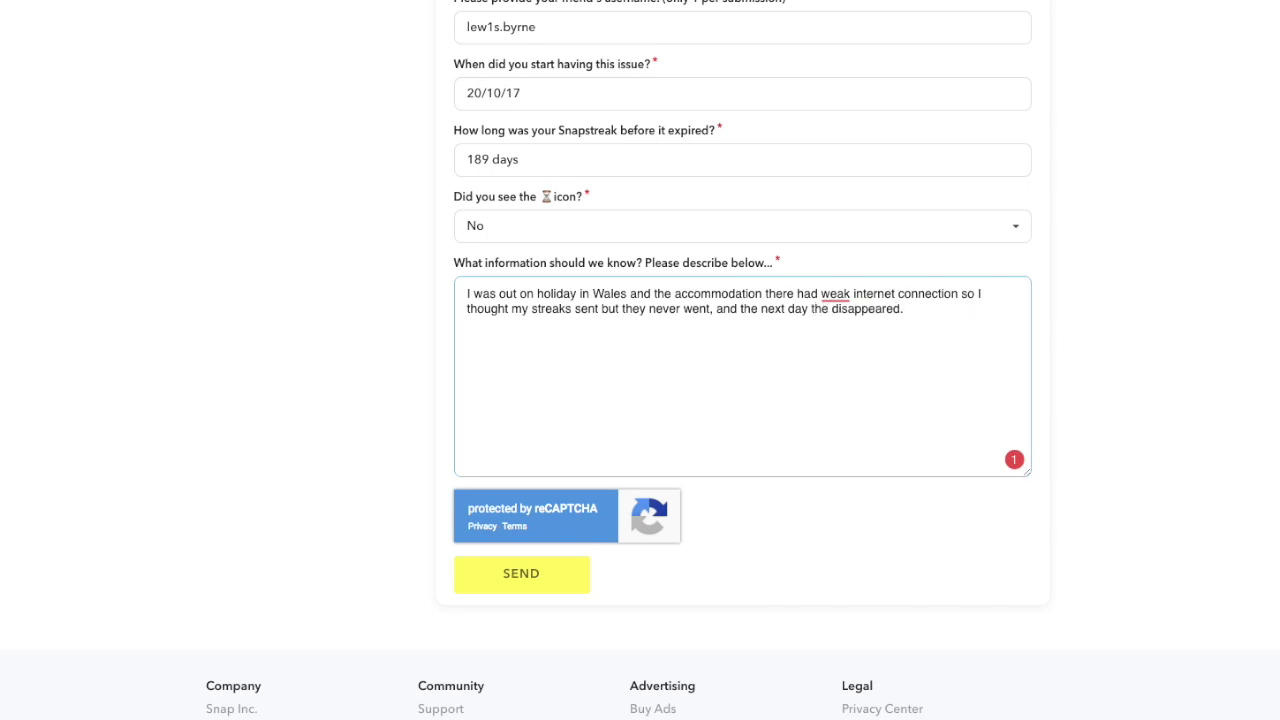
{"action": "type", "text": "reaks"}
{"action": "left_click", "coordinate": [1004, 306]}
Add 'I didn't see any timer icon like I usually do when streaks end.'
{"action": "type", "text": "I"}
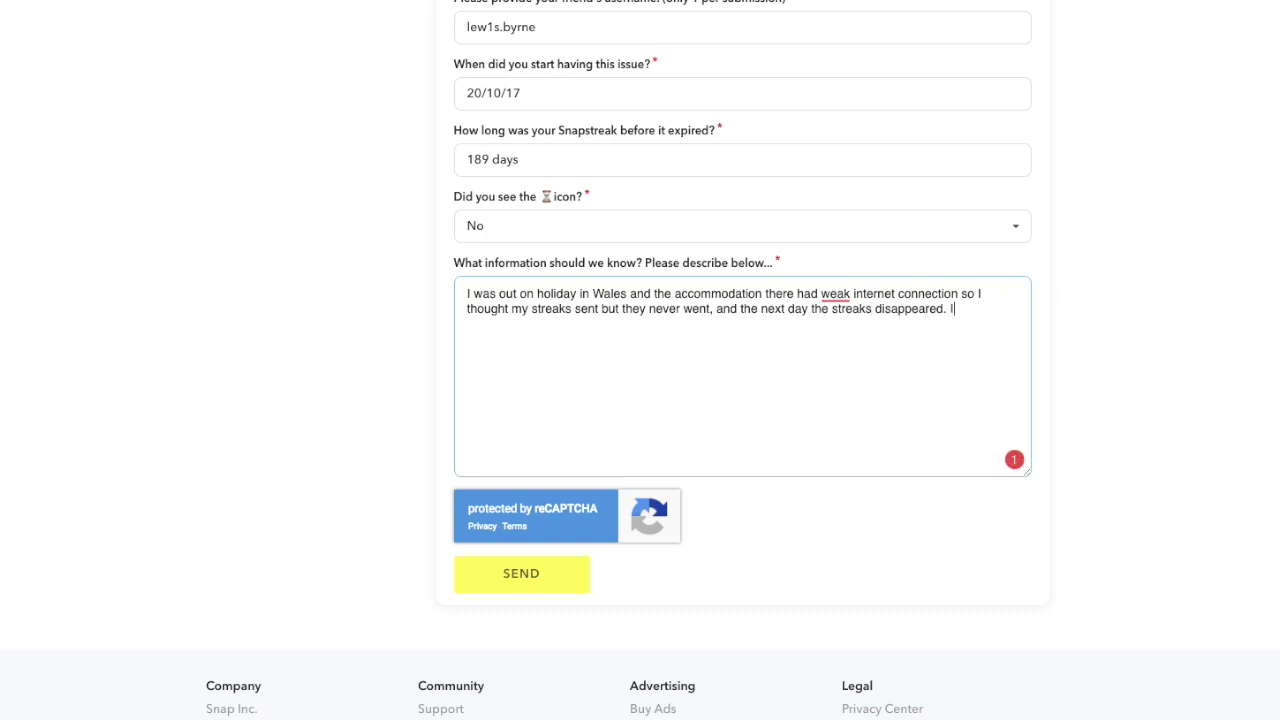
{"action": "type", "text": " didn't see anu y tiemr ic"}
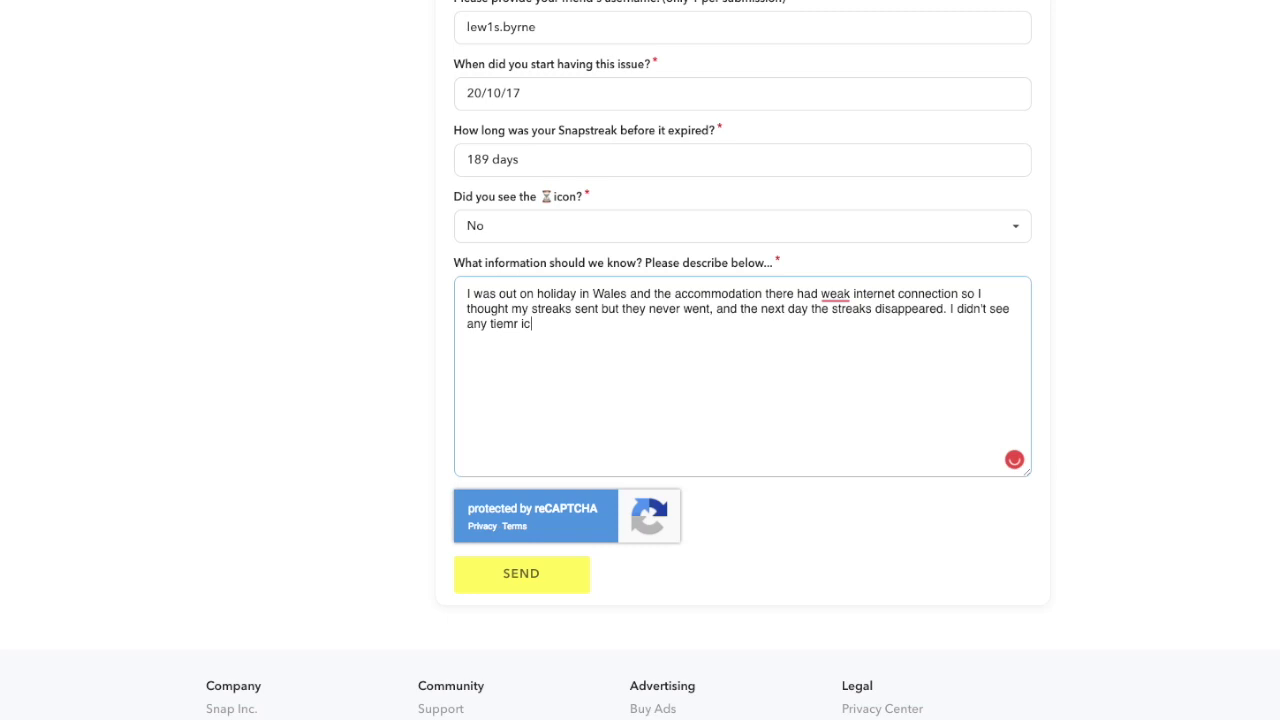
{"action": "key", "text": "BackSpace"}
{"action": "key", "text": "BackSpace"}
{"action": "key", "text": "BackSpace"}
{"action": "key", "text": "BackSpace"}
{"action": "key", "text": "BackSpace"}
{"action": "key", "text": "BackSpace"}
{"action": "type", "text": "mer icon like I usually do whe"}
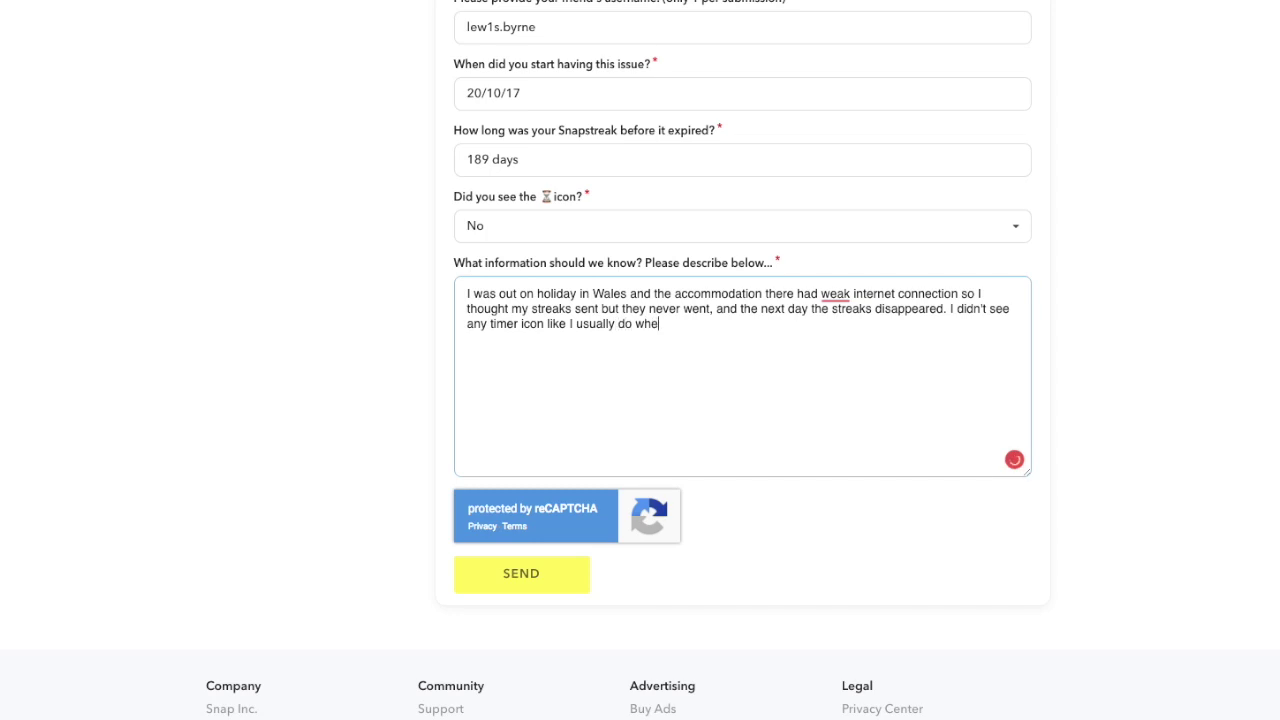
{"action": "type", "text": "n streaks end."}
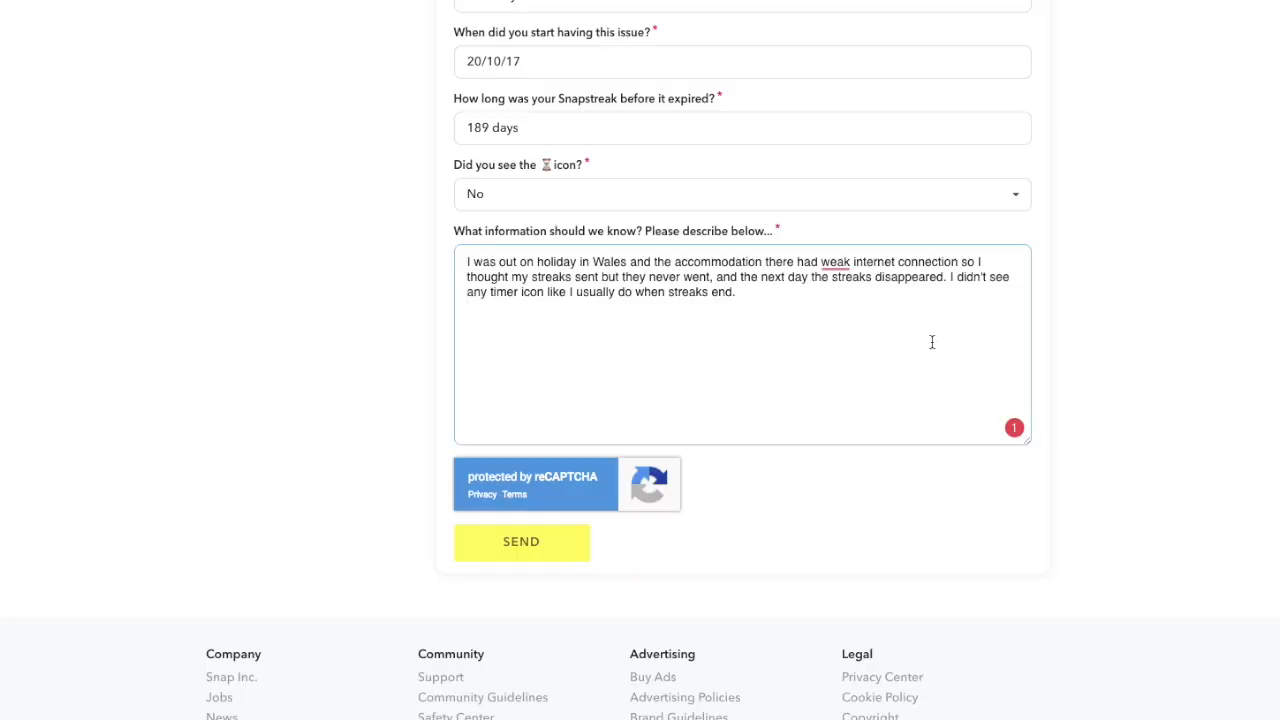
{"action": "key", "text": "Return"}
{"action": "right_click", "coordinate": [836, 263]}
{"action": "left_click", "coordinate": [826, 331]}
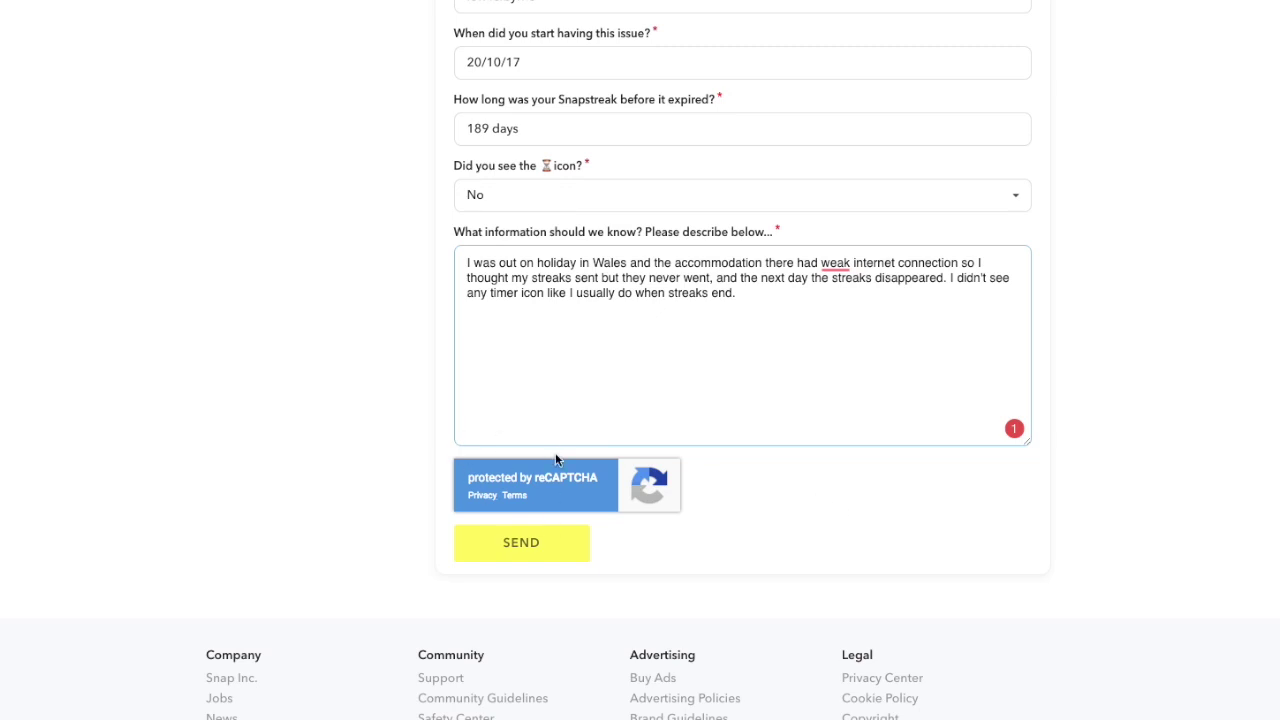
After the rejected submission, trim the Snapstreak length to 189 and send the form
{"action": "scroll", "coordinate": [590, 575], "scroll_direction": "up", "scroll_amount": 1}
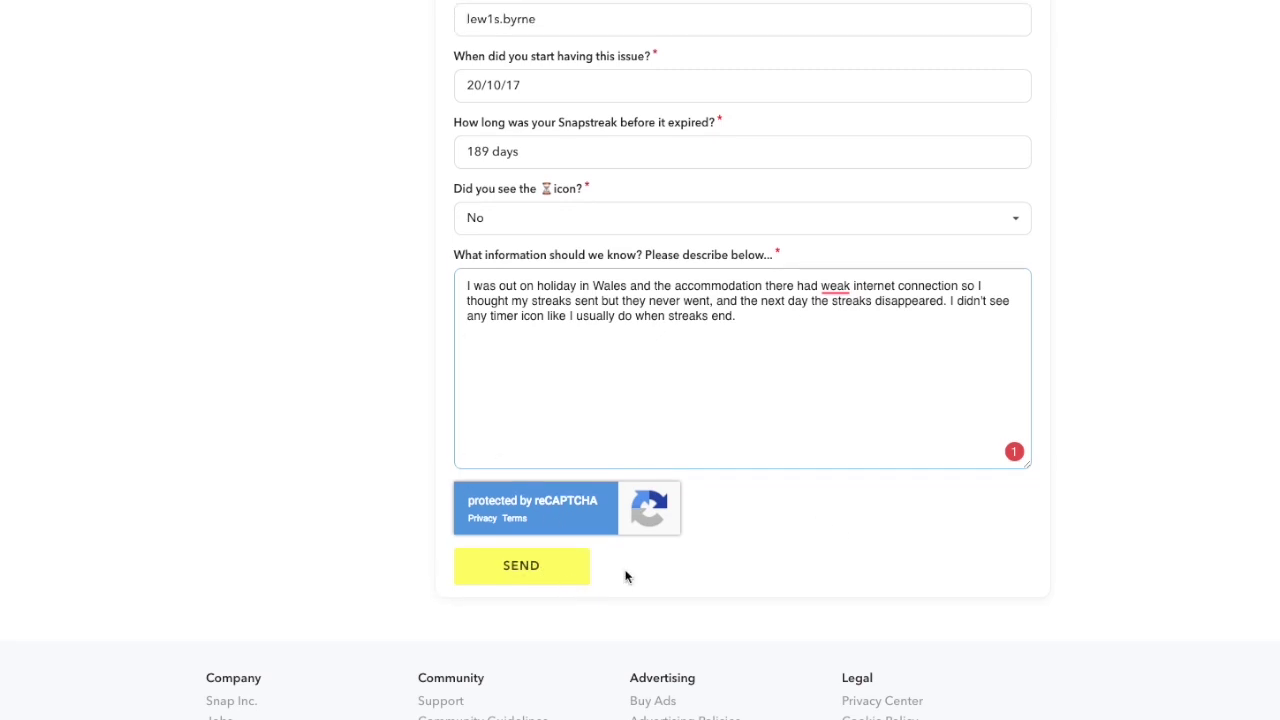
{"action": "scroll", "coordinate": [686, 364], "scroll_direction": "up", "scroll_amount": 1}
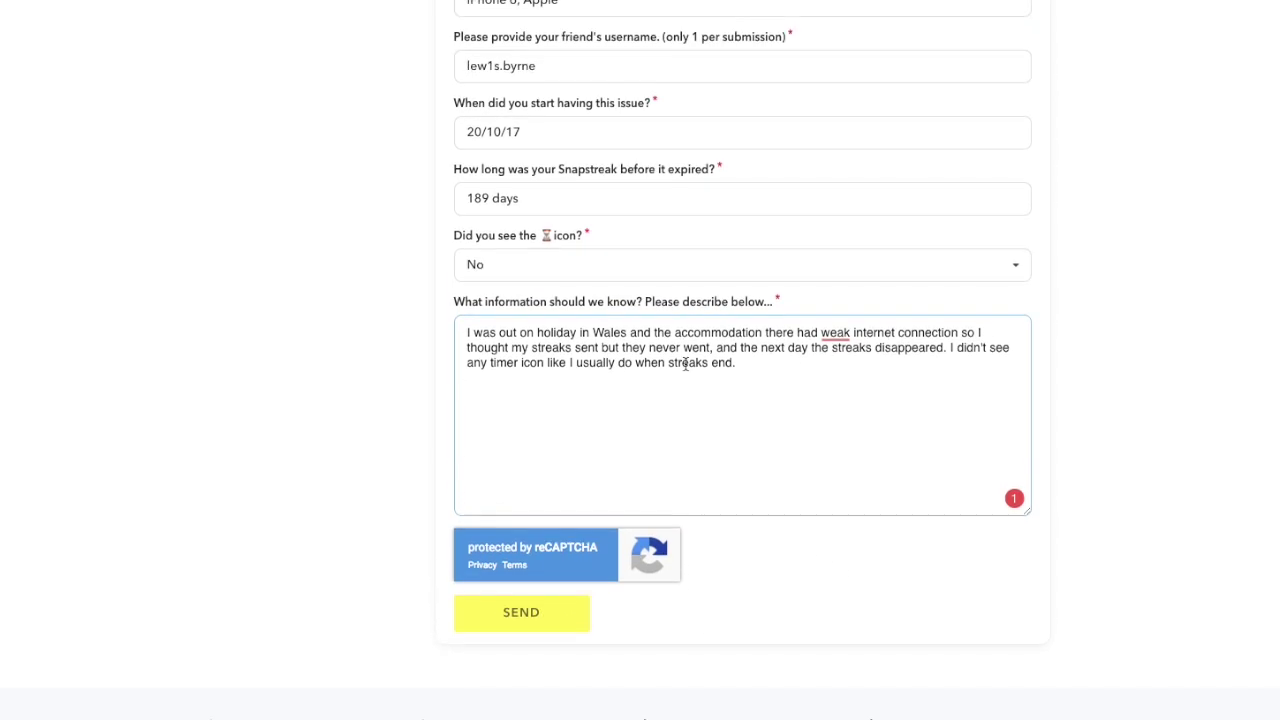
{"action": "left_click", "coordinate": [548, 612]}
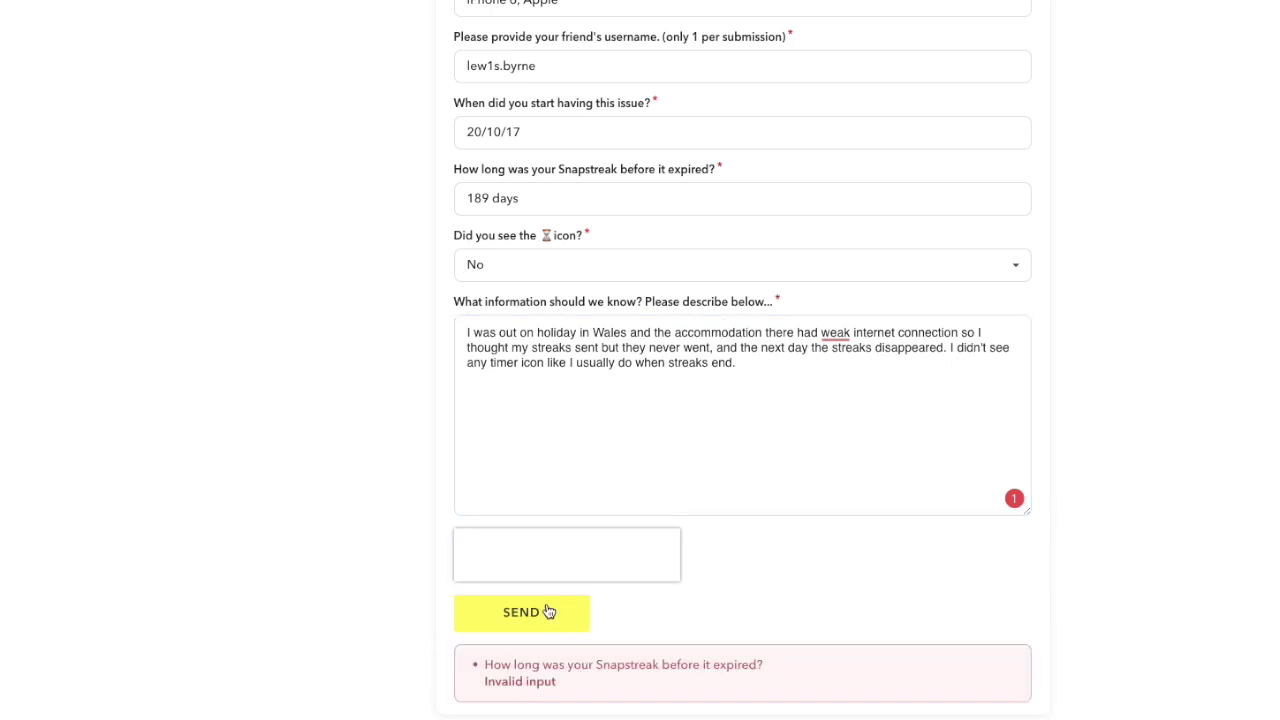
{"action": "left_click", "coordinate": [504, 212]}
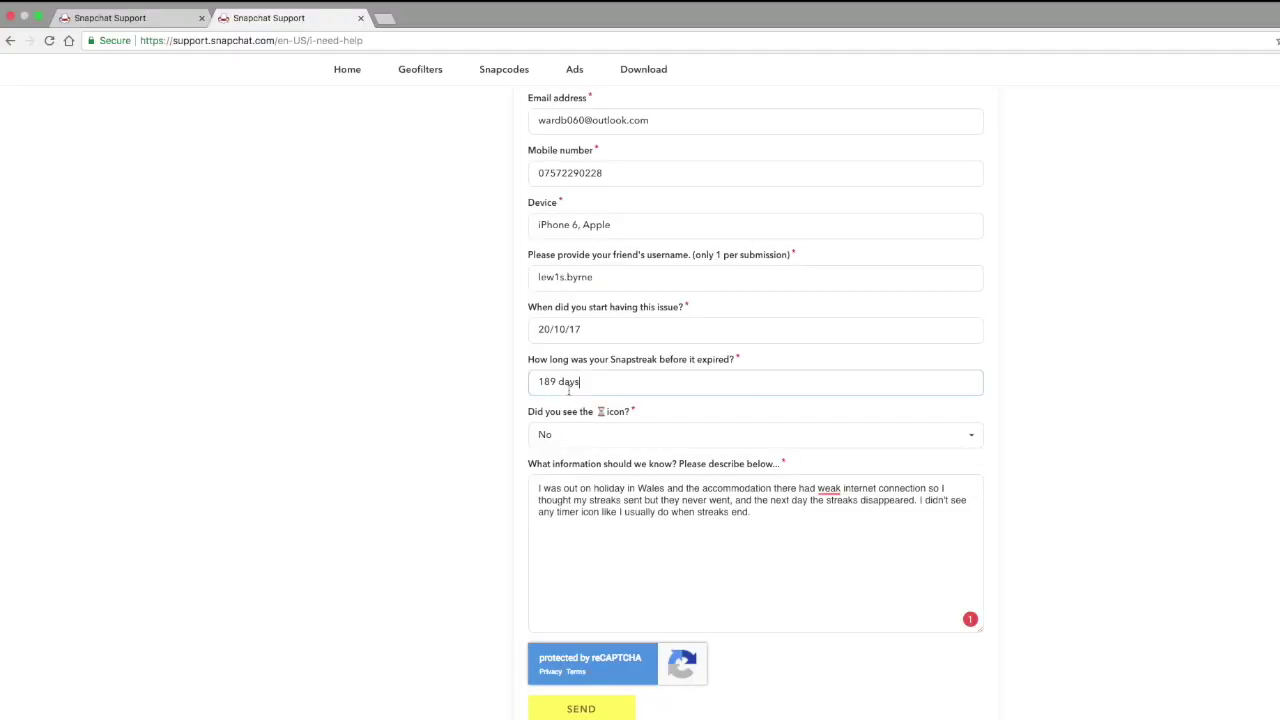
{"action": "double_click", "coordinate": [568, 391]}
{"action": "key", "text": "BackSpace"}
{"action": "key", "text": "BackSpace"}
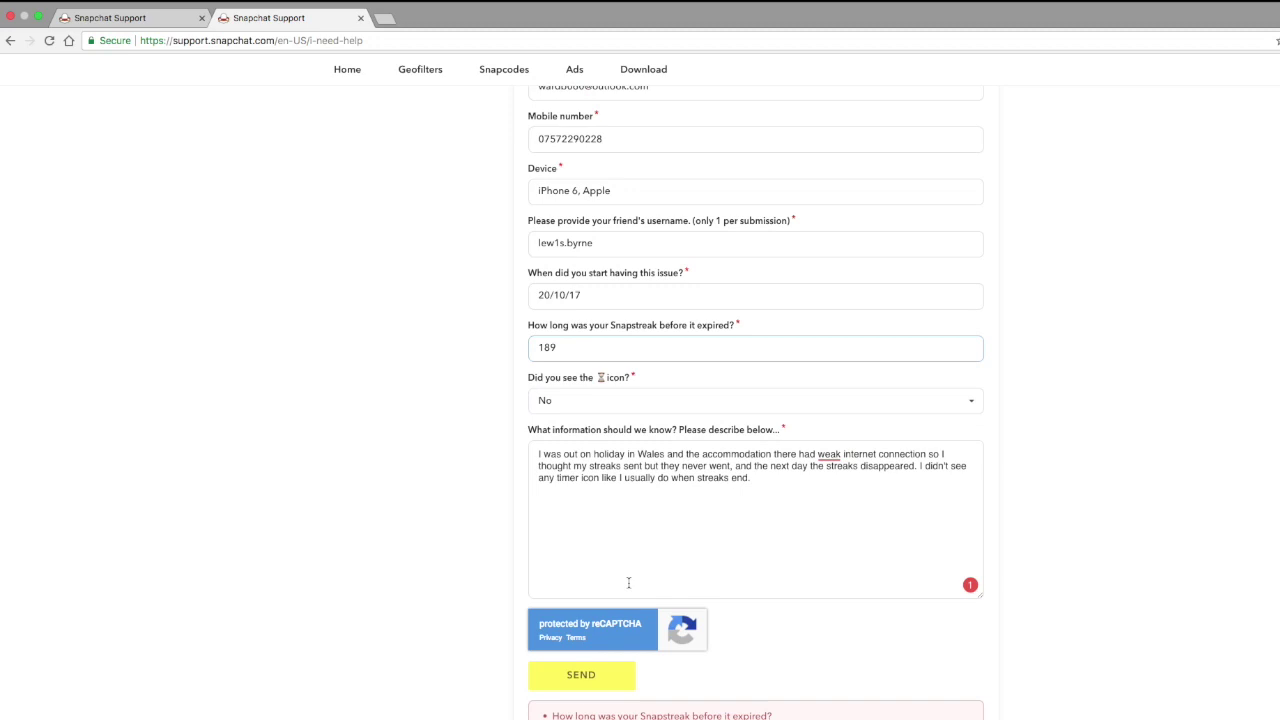
{"action": "scroll", "coordinate": [628, 582], "scroll_direction": "down", "scroll_amount": 3}
{"action": "left_click", "coordinate": [600, 553]}
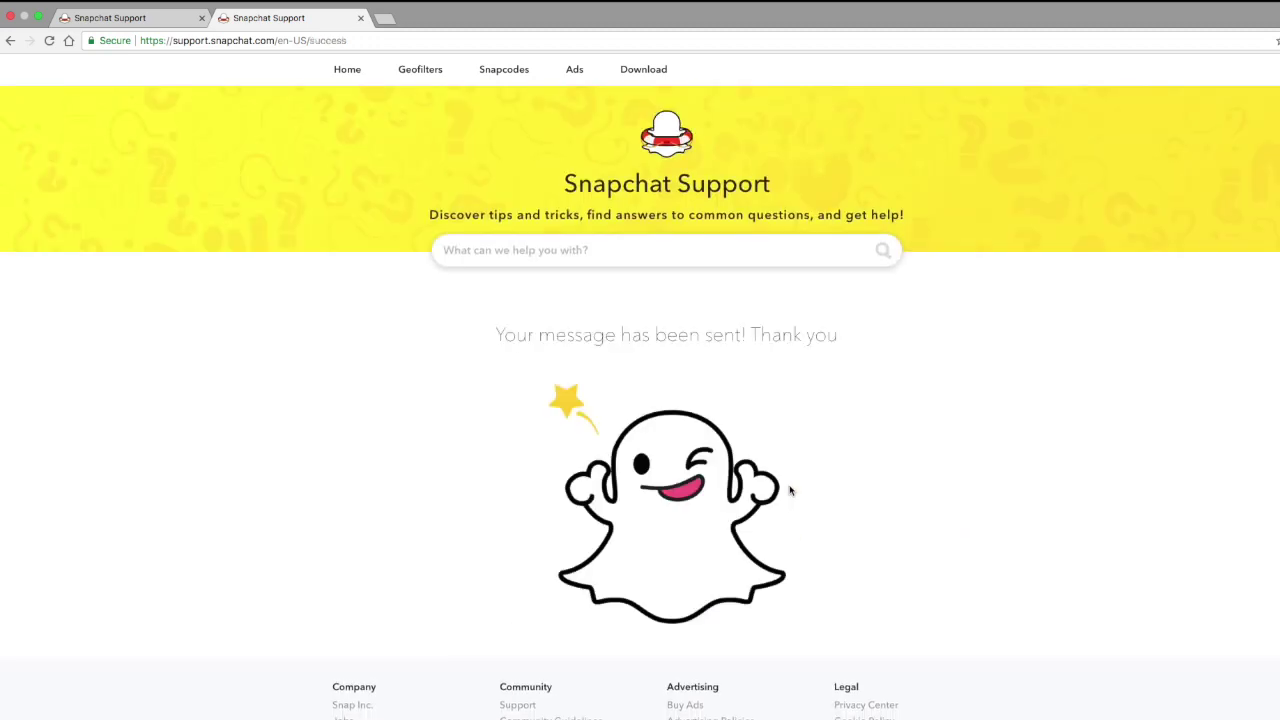
Highlight the 'Your message has been sent! Thank you' confirmation
{"action": "left_click_drag", "start_coordinate": [490, 329], "coordinate": [851, 346]}
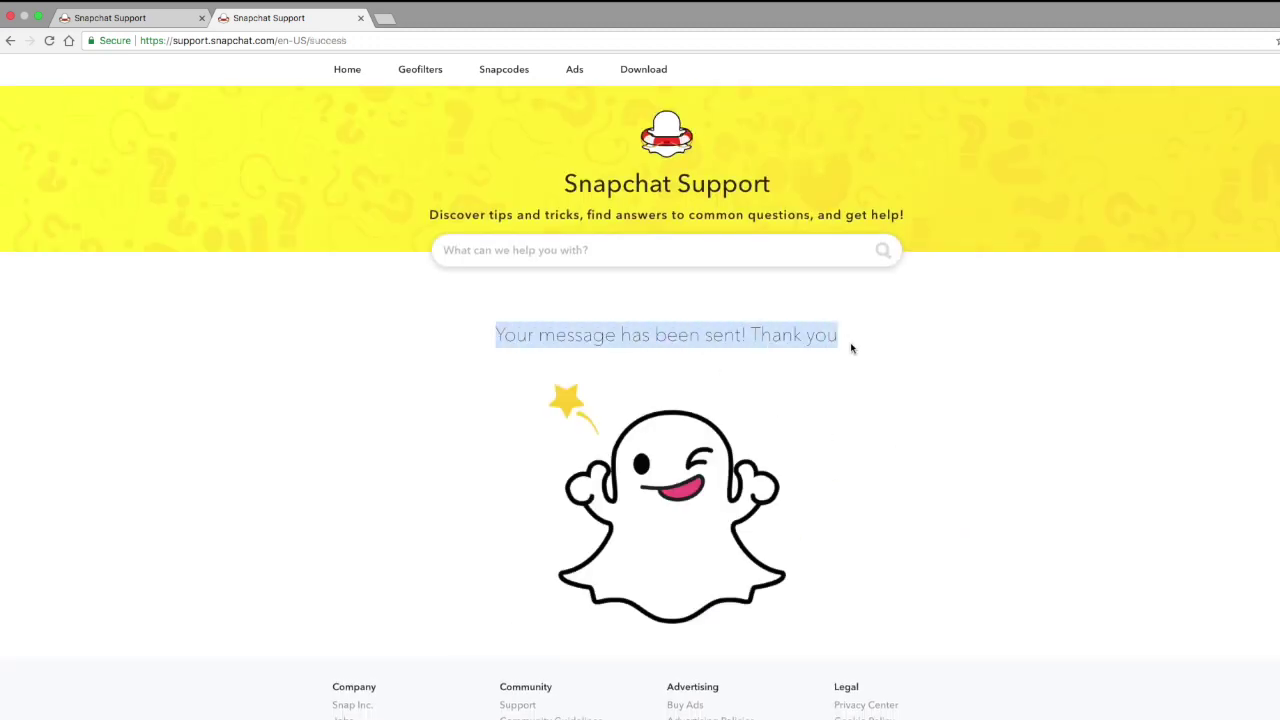
{"action": "left_click", "coordinate": [851, 346]}
{"action": "triple_click", "coordinate": [835, 337]}
{"action": "left_click", "coordinate": [615, 380]}
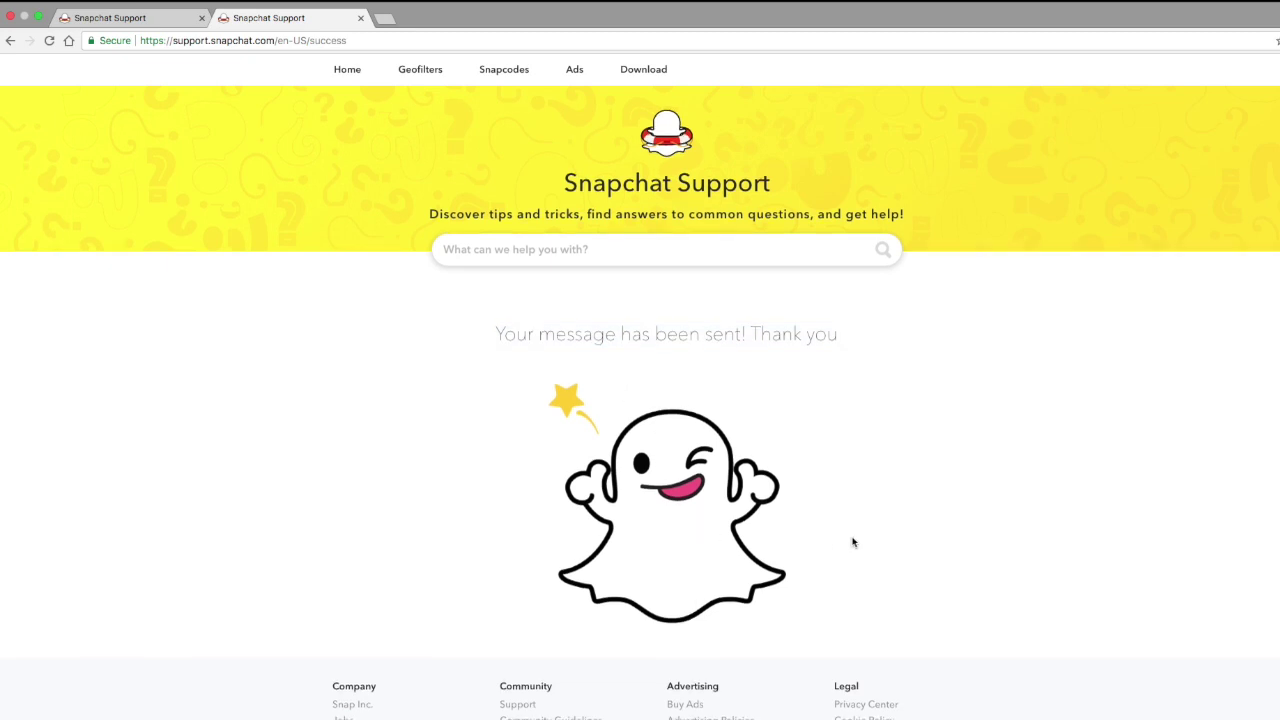
Search the help articles for 'streaks end' and open the Snapstreaks article
{"action": "left_click", "coordinate": [568, 249]}
{"action": "type", "text": "streake"}
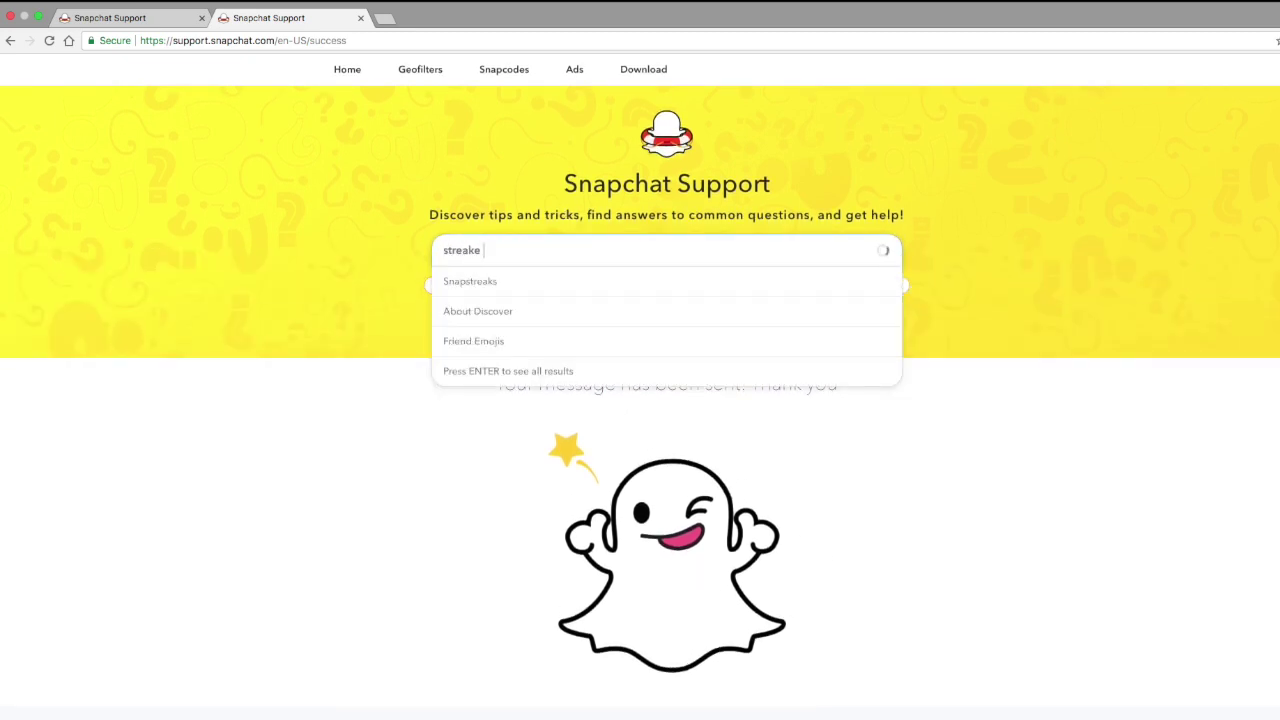
{"action": "key", "text": "BackSpace"}
{"action": "type", "text": "s e"}
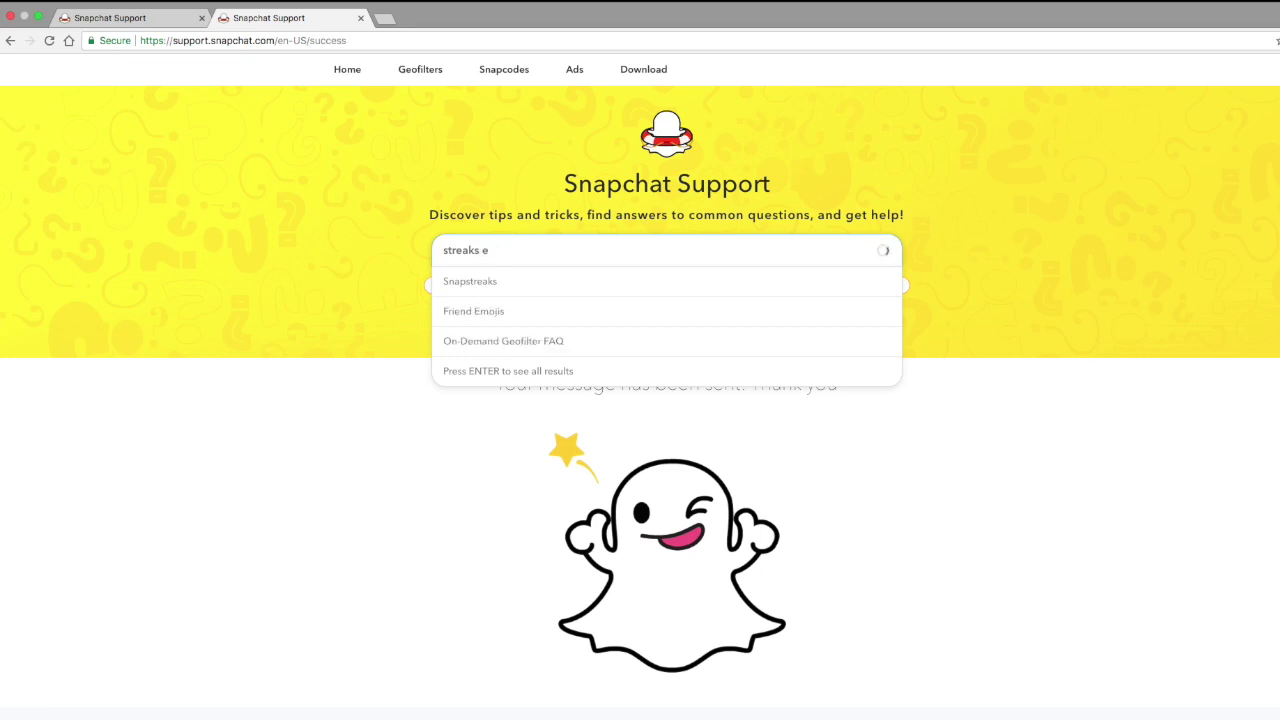
{"action": "type", "text": "nd"}
{"action": "key", "text": "Return"}
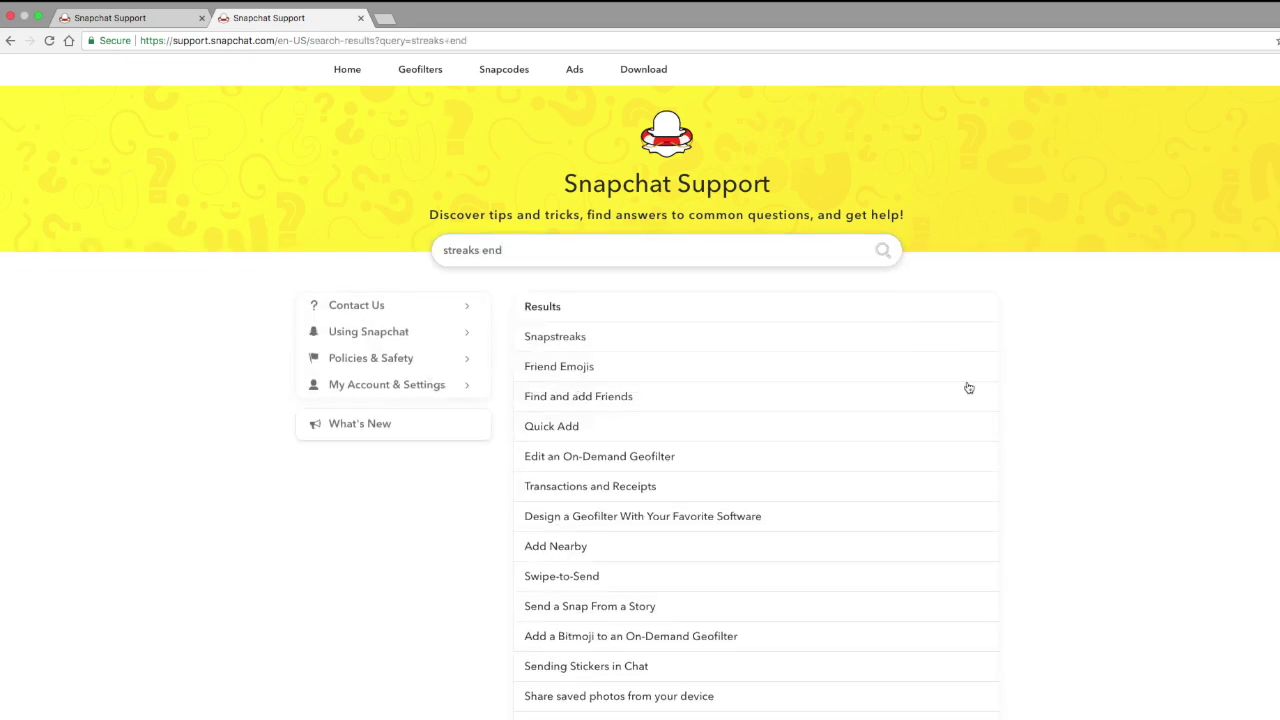
{"action": "left_click", "coordinate": [551, 337]}
{"action": "scroll", "coordinate": [627, 384], "scroll_direction": "down", "scroll_amount": 3}
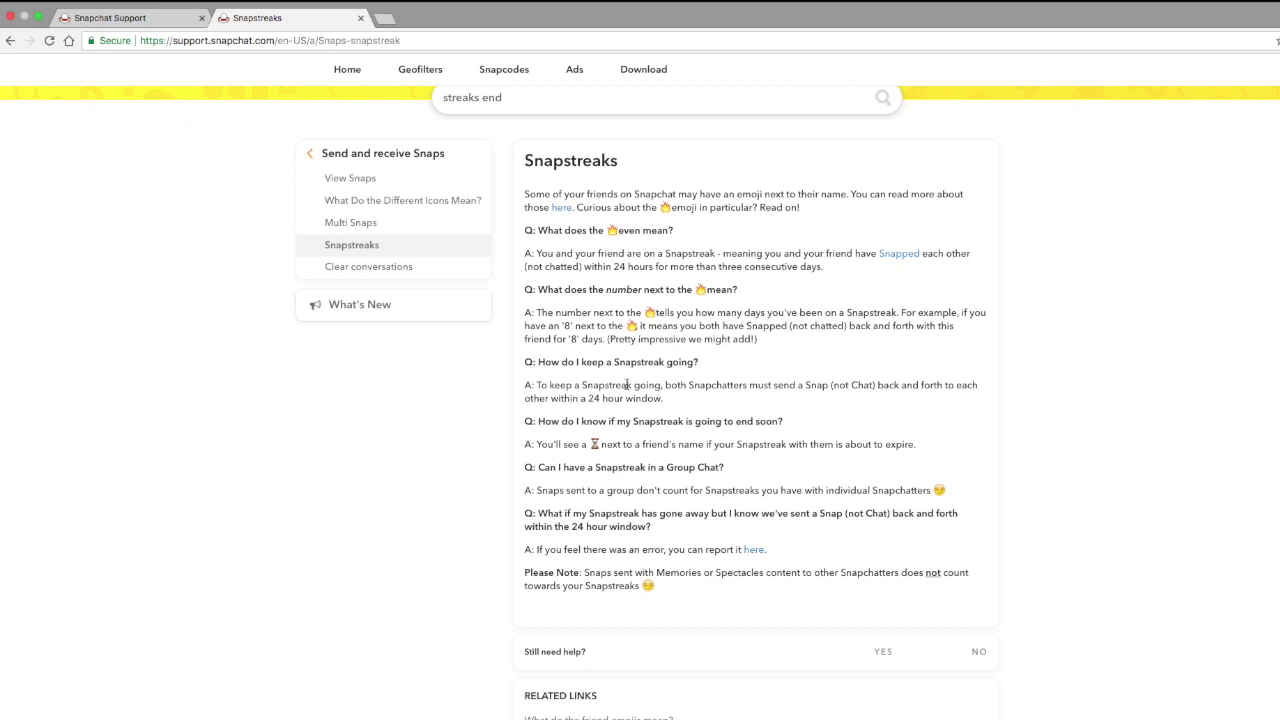
Highlight support.snapchat.com in the address, then go to the main Snapchat home page
{"action": "left_click", "coordinate": [423, 42]}
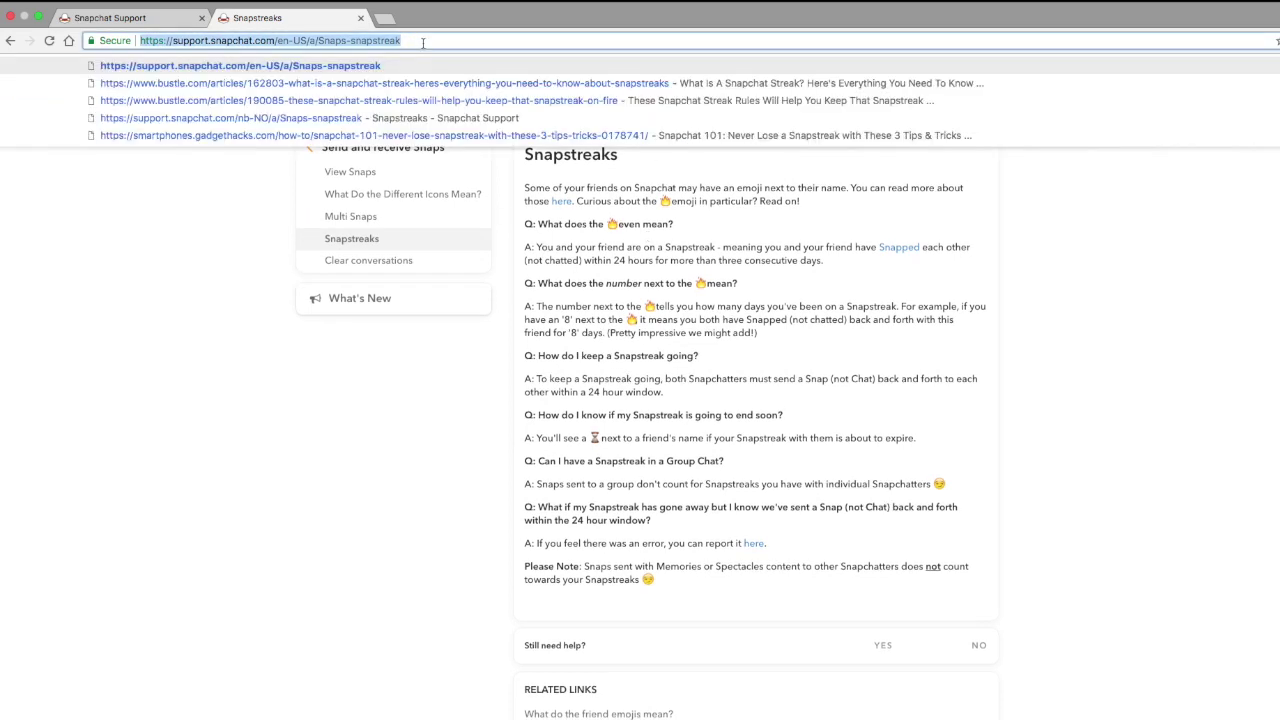
{"action": "left_click", "coordinate": [423, 42]}
{"action": "left_click", "coordinate": [407, 569]}
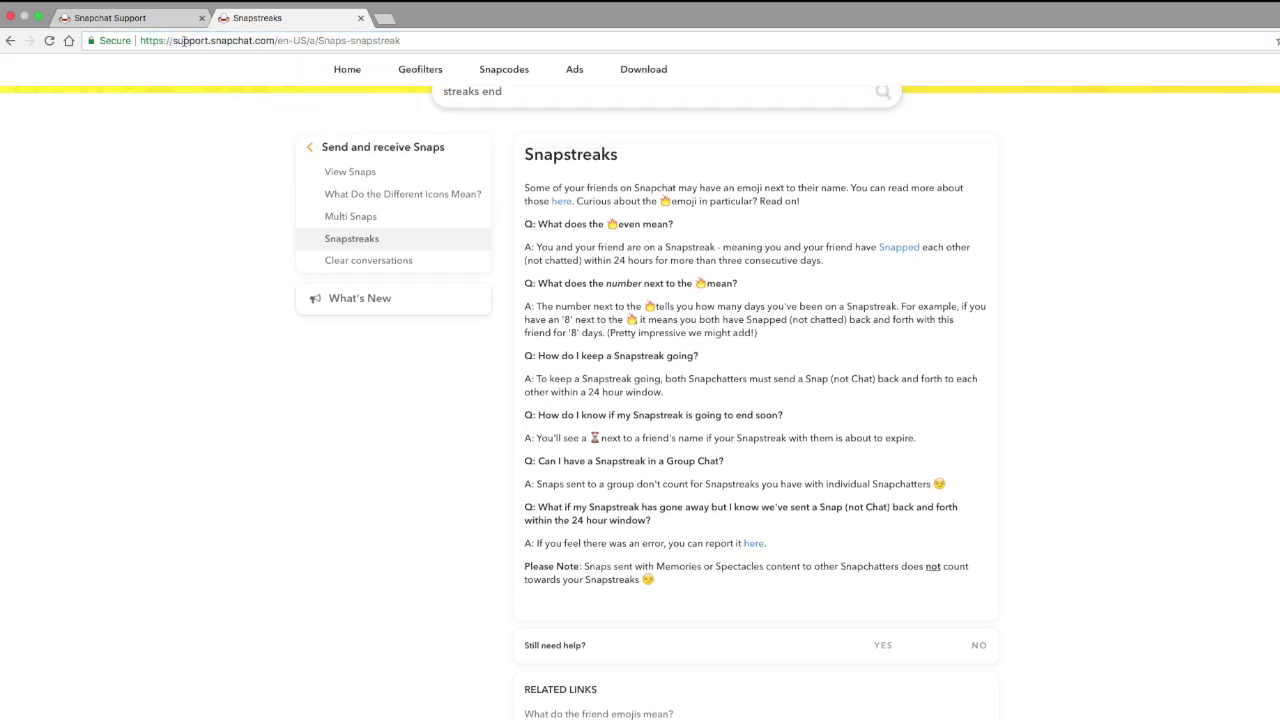
{"action": "left_click_drag", "start_coordinate": [170, 40], "coordinate": [274, 40]}
{"action": "left_click", "coordinate": [218, 251]}
{"action": "left_click", "coordinate": [346, 154]}
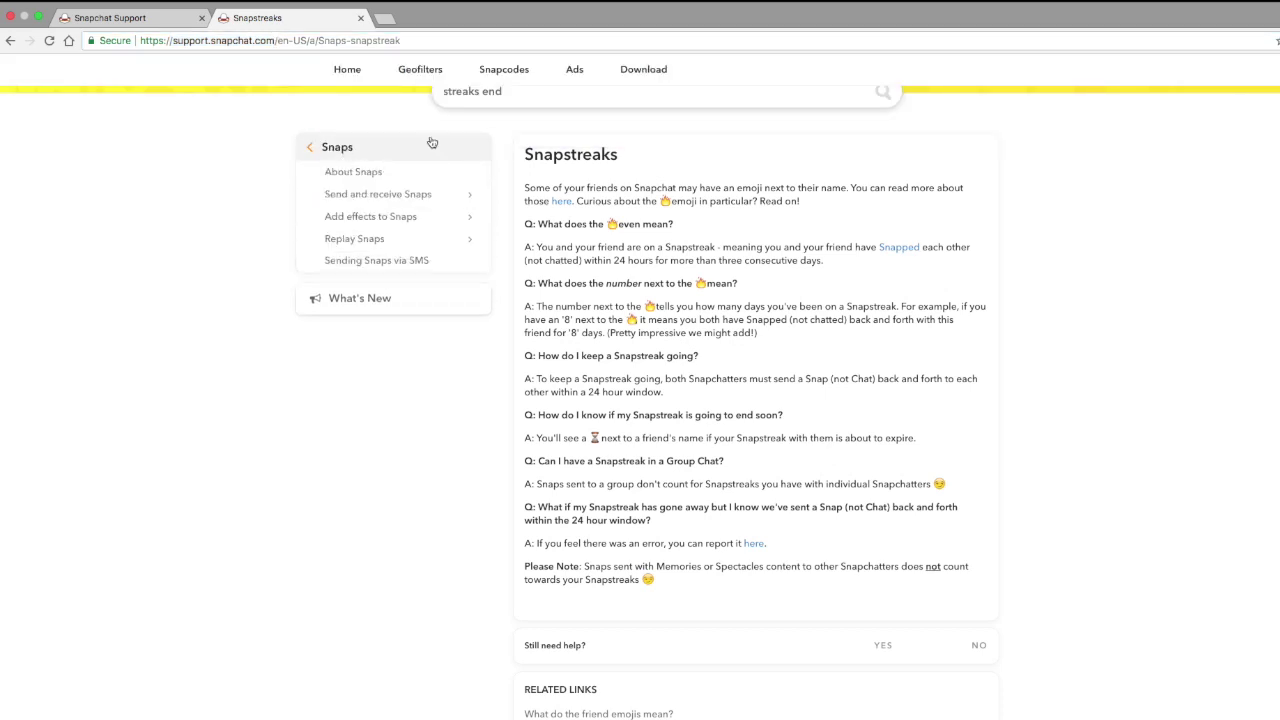
{"action": "left_click", "coordinate": [357, 74]}
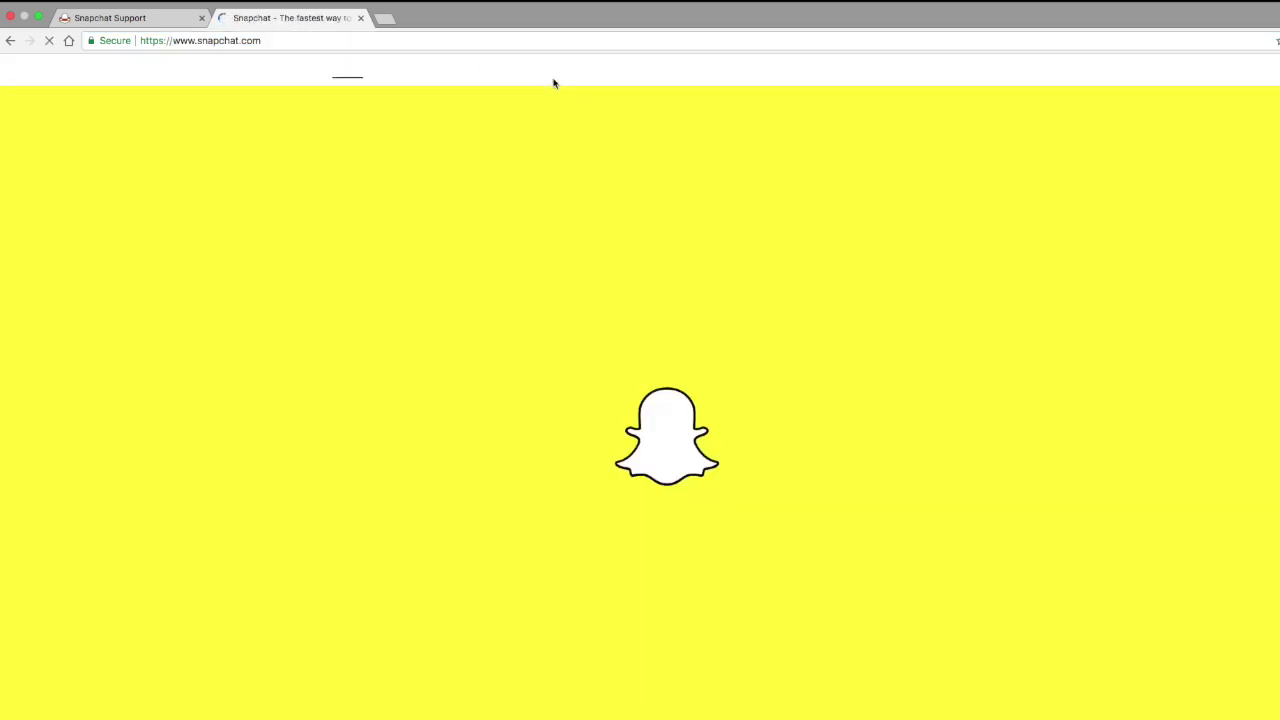
{"action": "scroll", "coordinate": [700, 500], "scroll_direction": "down", "scroll_amount": 5}
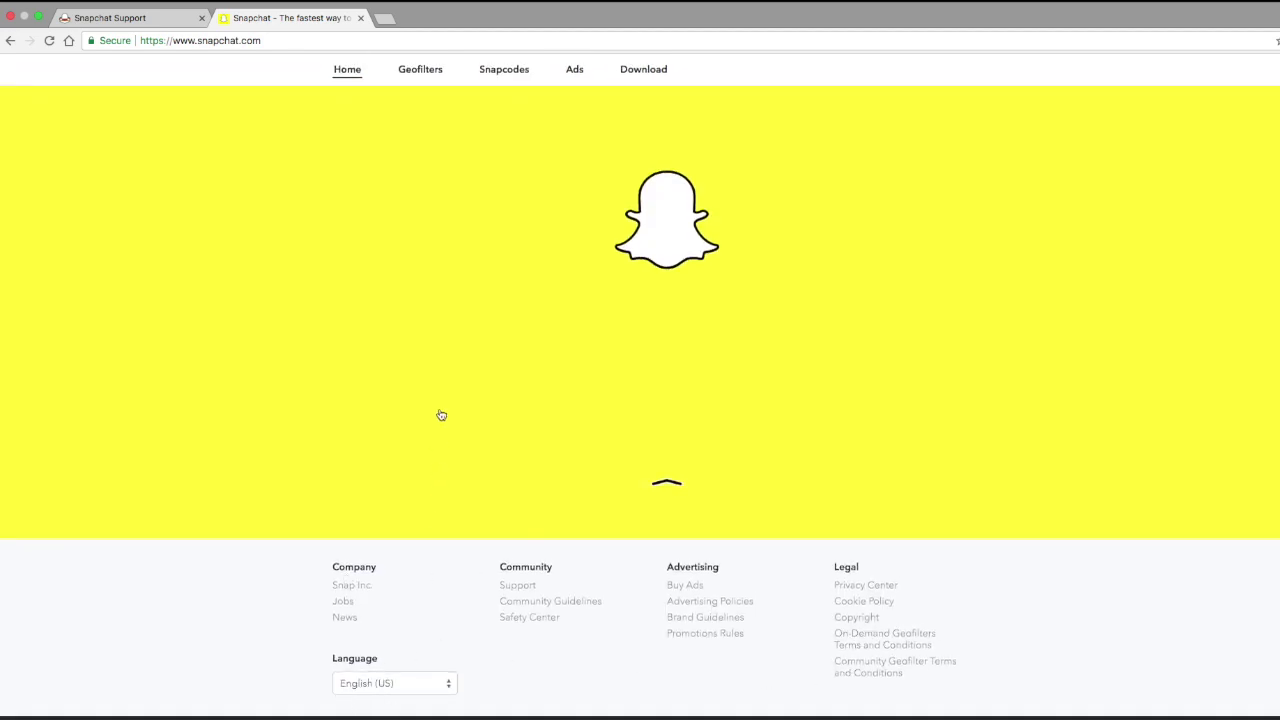
In Contact Us, try several topics, ending on 'My Snapstreaks disappeared'
{"action": "left_click", "coordinate": [517, 587]}
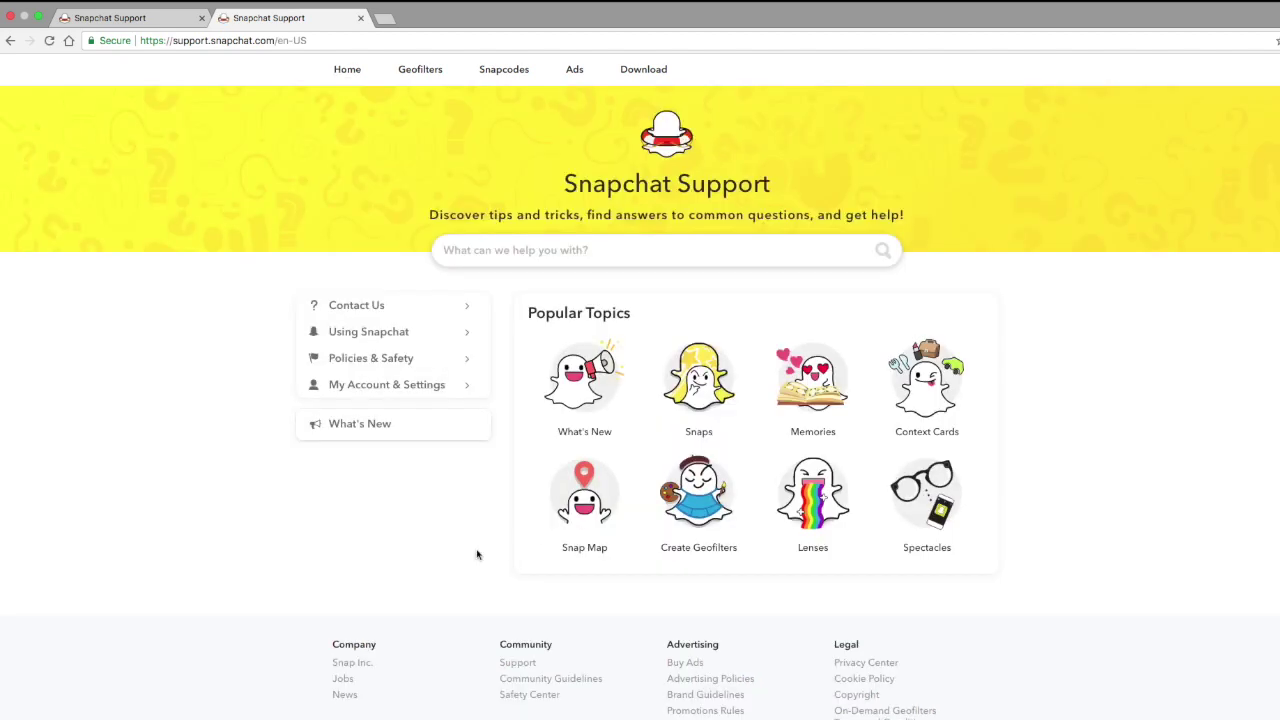
{"action": "left_click", "coordinate": [380, 306]}
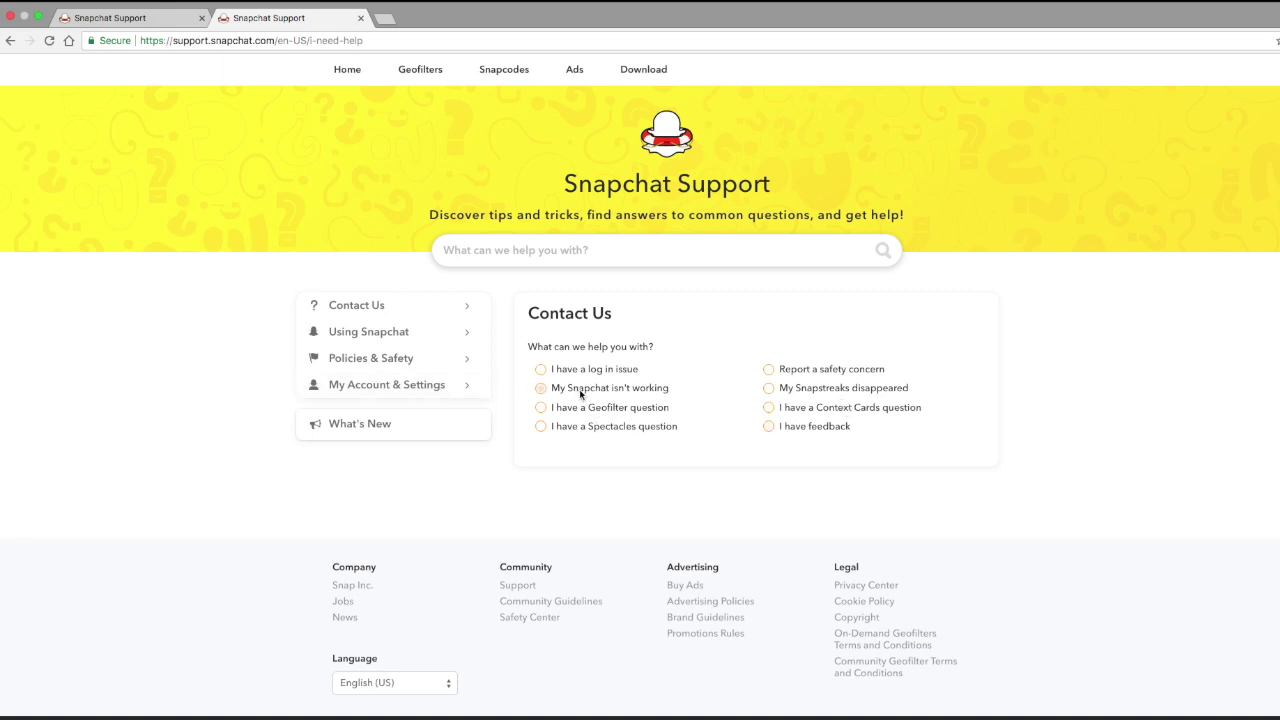
{"action": "left_click", "coordinate": [581, 394]}
{"action": "scroll", "coordinate": [1077, 700], "scroll_direction": "down", "scroll_amount": 1}
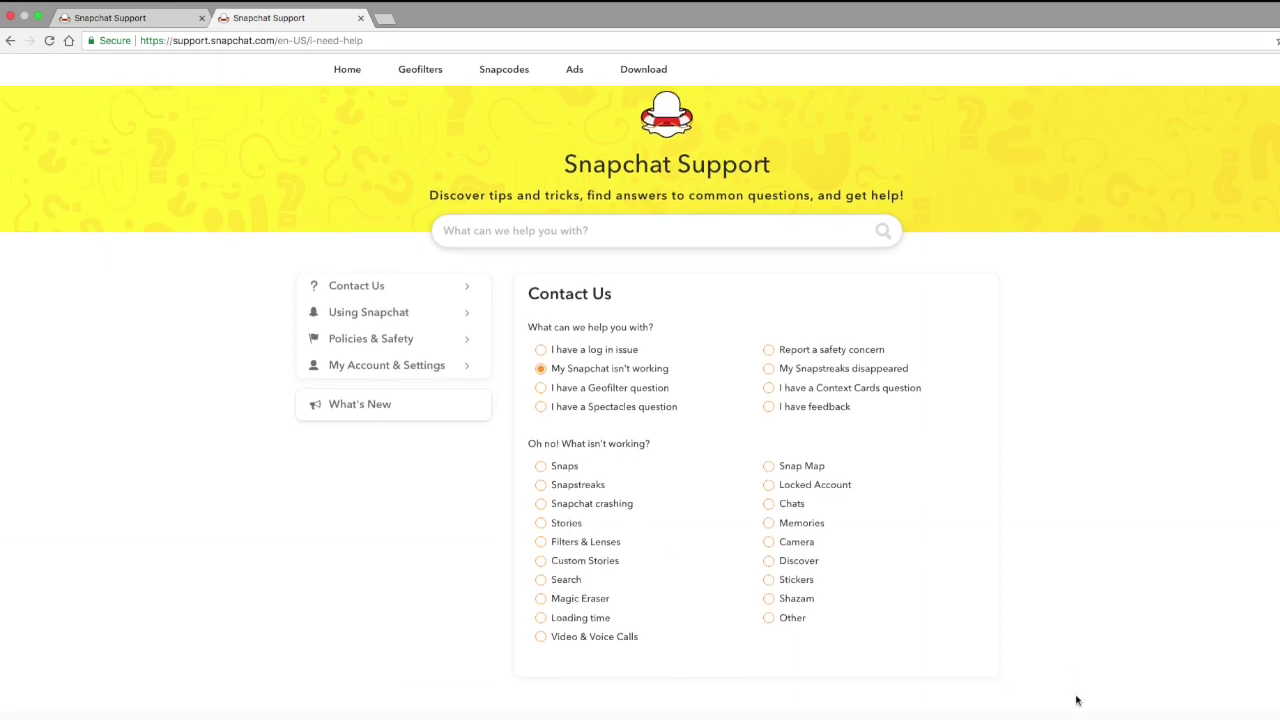
{"action": "scroll", "coordinate": [926, 491], "scroll_direction": "down", "scroll_amount": 2}
{"action": "scroll", "coordinate": [848, 497], "scroll_direction": "up", "scroll_amount": 1}
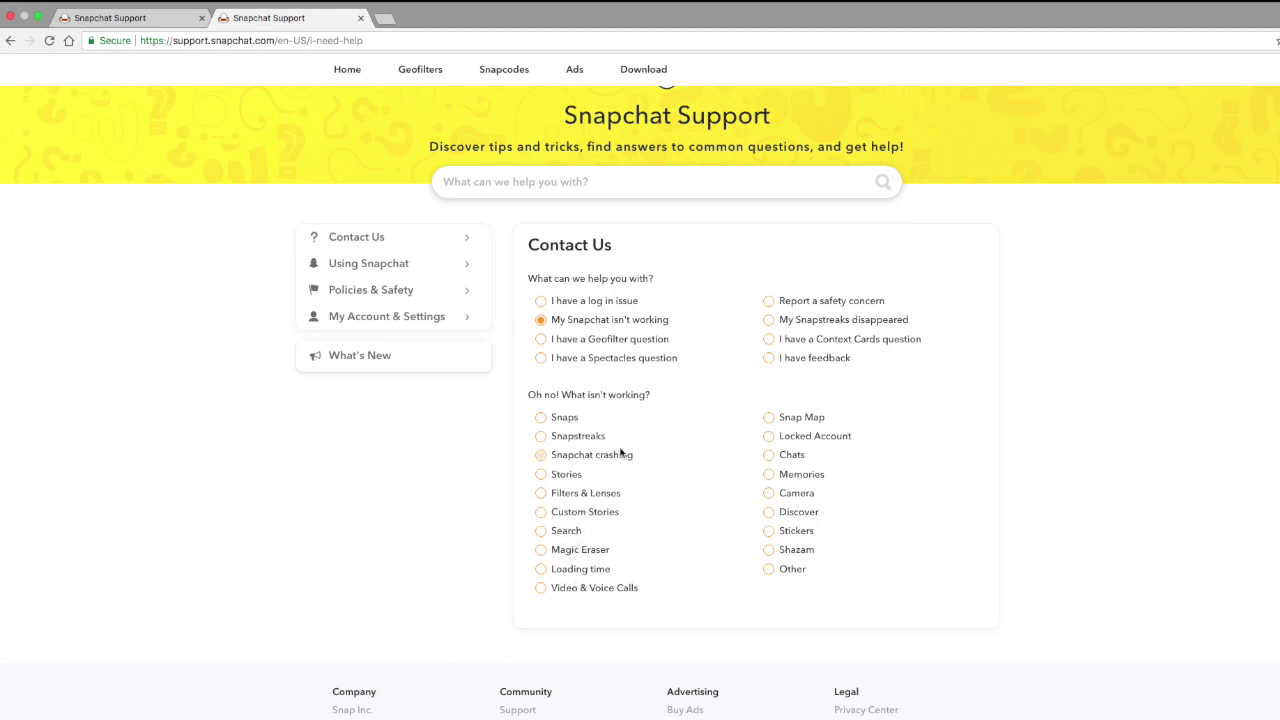
{"action": "left_click", "coordinate": [829, 338]}
{"action": "left_click", "coordinate": [822, 389]}
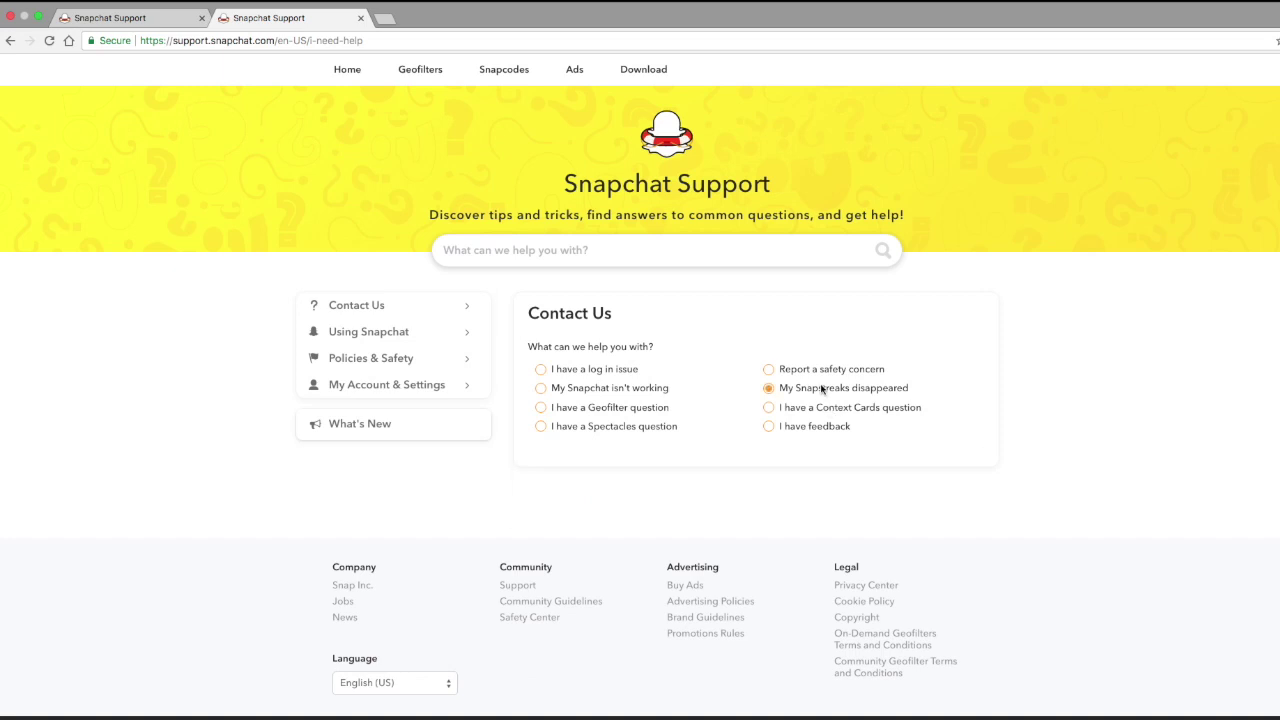
Try the Spectacles, Snapchat isn't working and log in topics, then close the duplicate tab
{"action": "scroll", "coordinate": [818, 343], "scroll_direction": "up", "scroll_amount": 3}
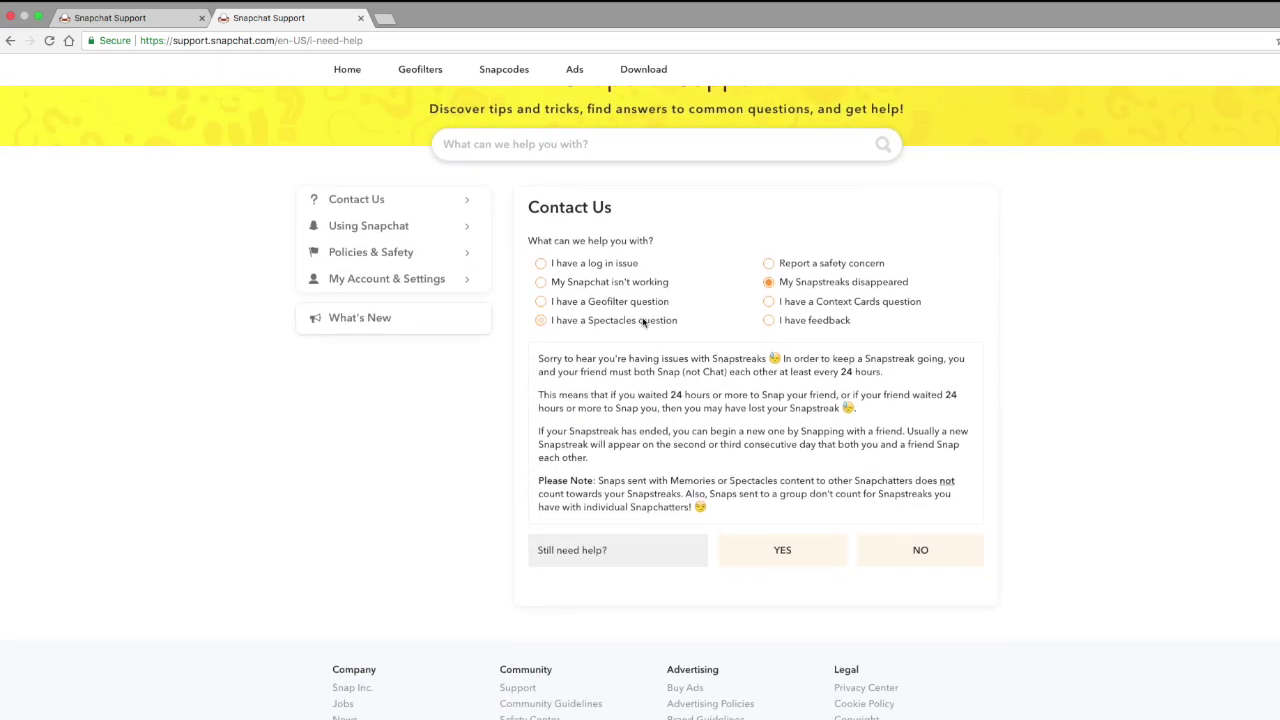
{"action": "left_click", "coordinate": [642, 321]}
{"action": "scroll", "coordinate": [642, 321], "scroll_direction": "up", "scroll_amount": 2}
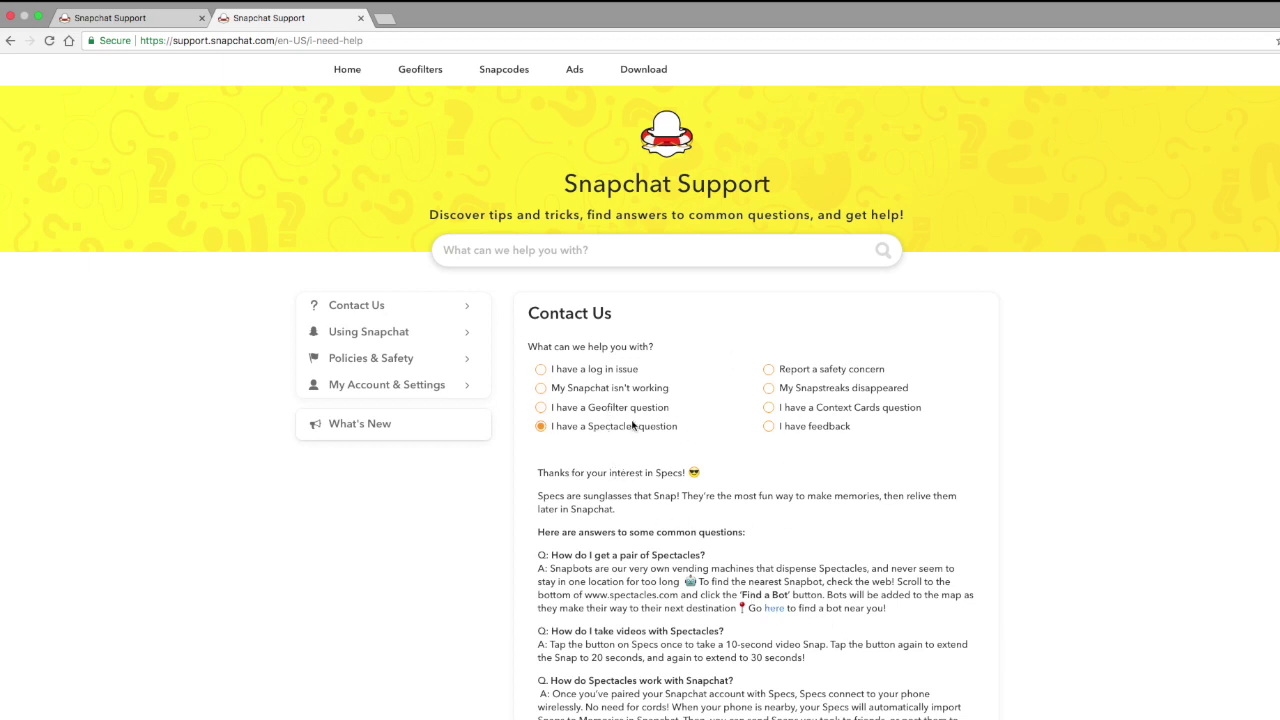
{"action": "left_click", "coordinate": [620, 393]}
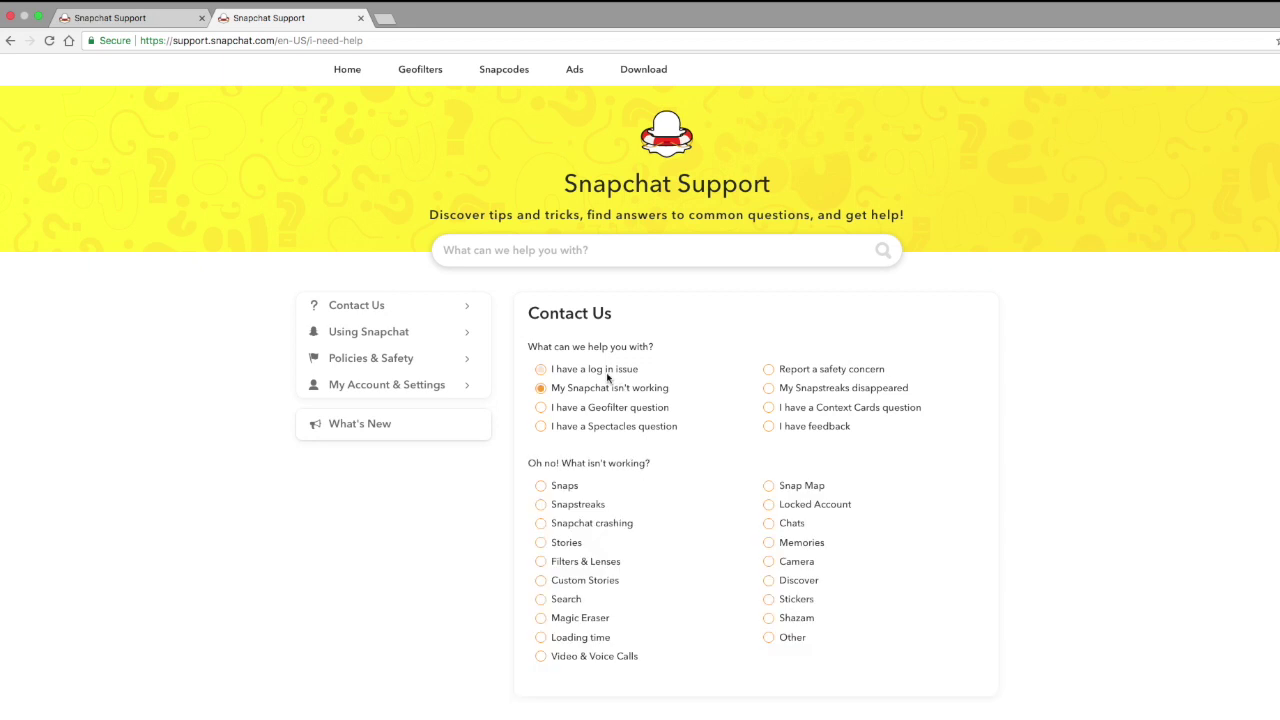
{"action": "left_click", "coordinate": [606, 371]}
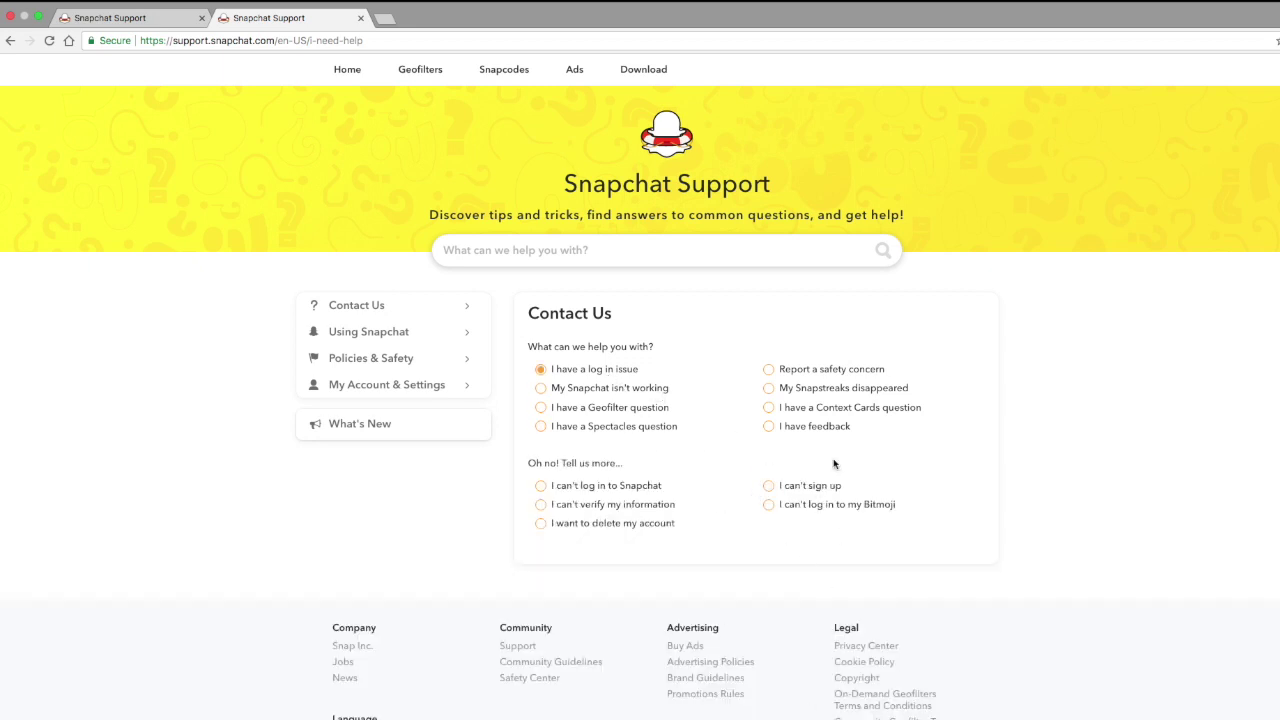
{"action": "scroll", "coordinate": [640, 330], "scroll_direction": "up", "scroll_amount": 2}
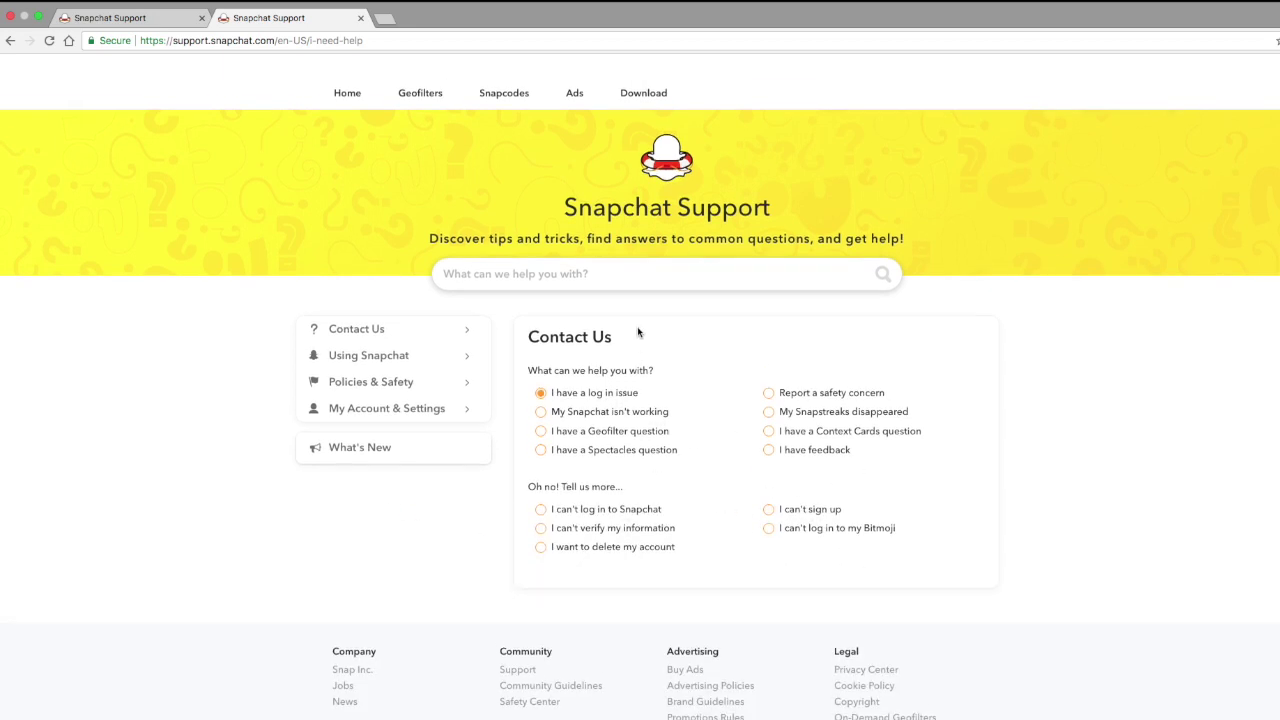
{"action": "left_click", "coordinate": [362, 18]}
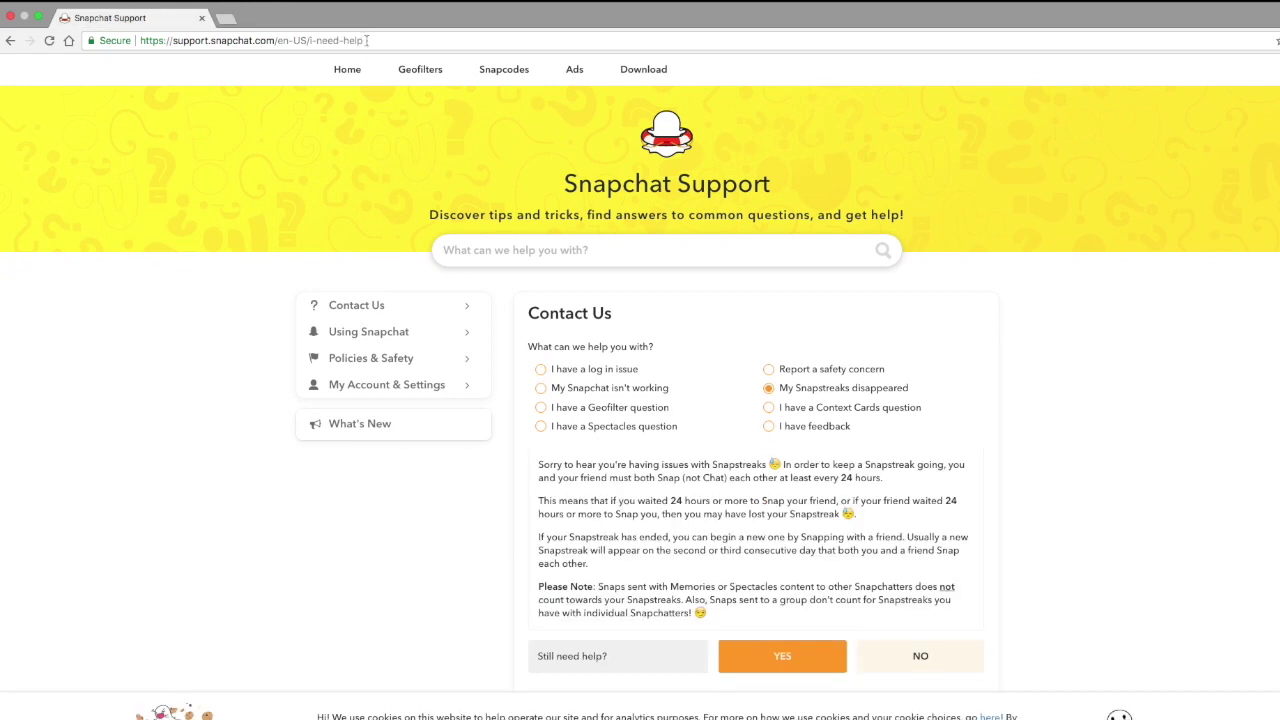
{"action": "scroll", "coordinate": [486, 343], "scroll_direction": "up", "scroll_amount": 2}
{"action": "mouse_move", "coordinate": [893, 6]}
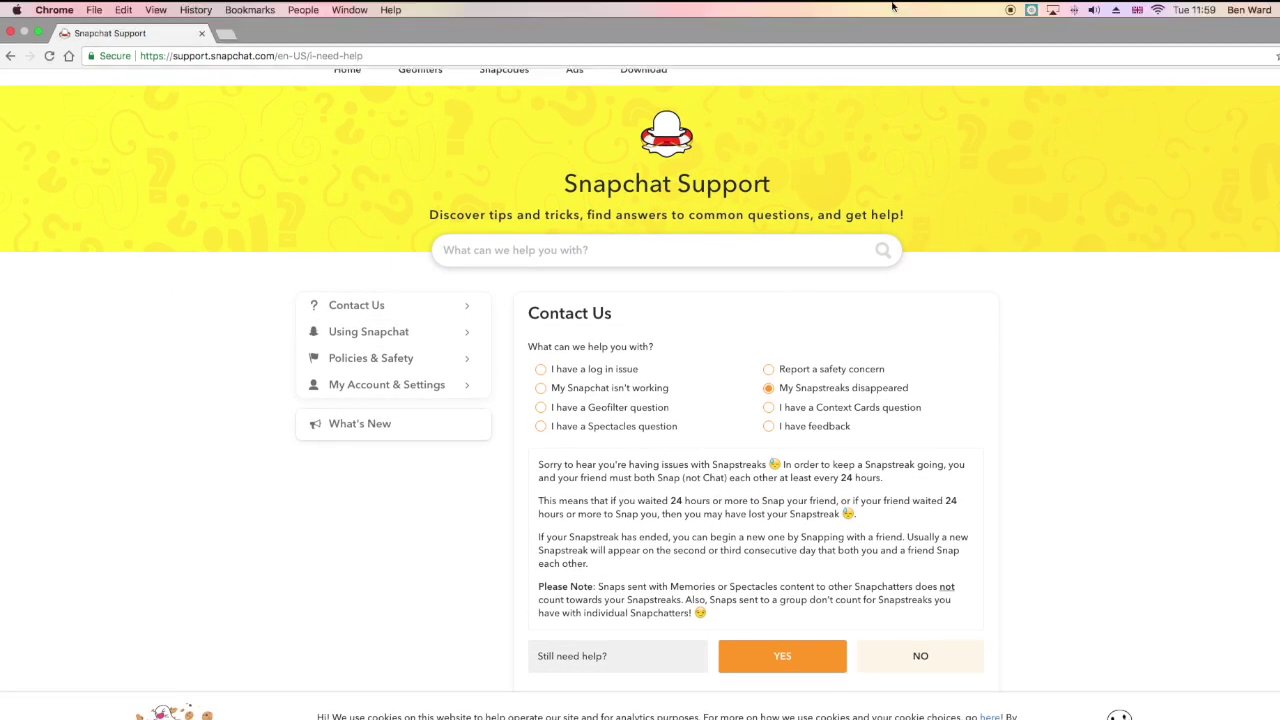